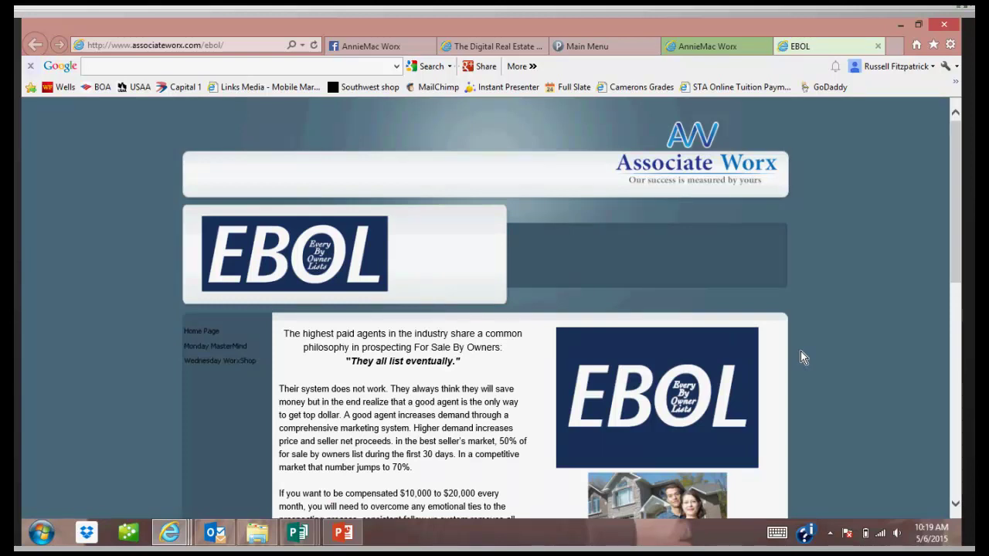
Scroll the EBOL page down to the letter, email, script, spreadsheet and brochure download links.
scroll(800, 356, "down", 3)
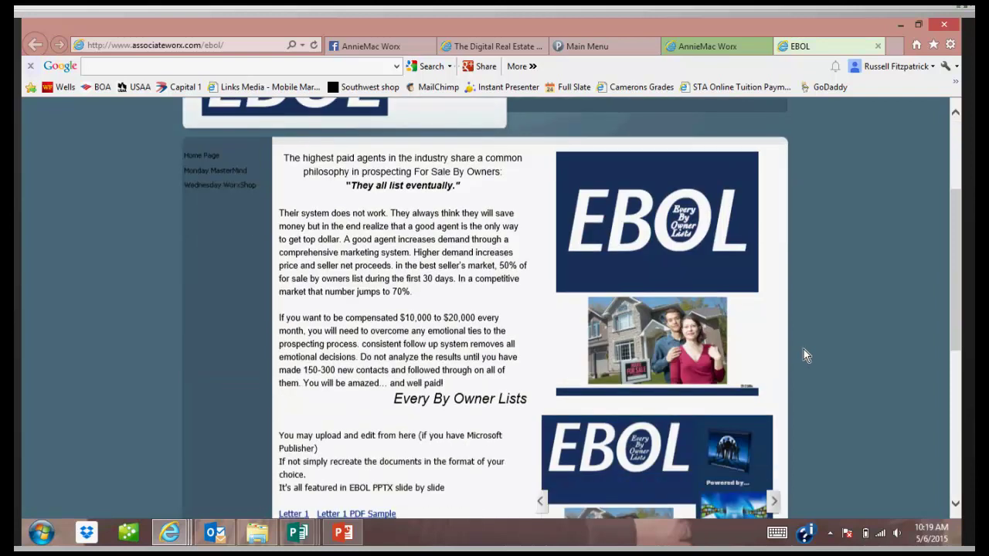
scroll(804, 356, "down", 3)
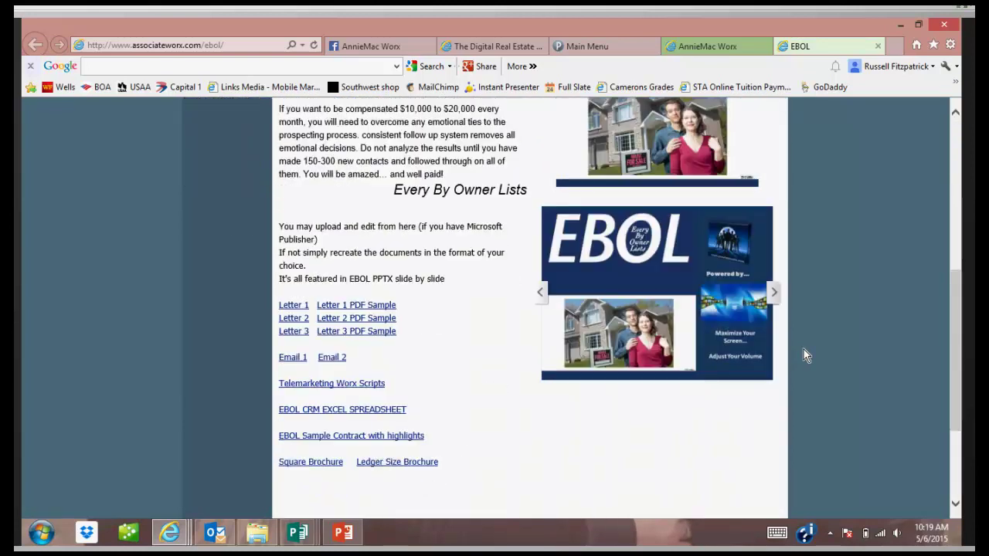
scroll(803, 356, "down", 1)
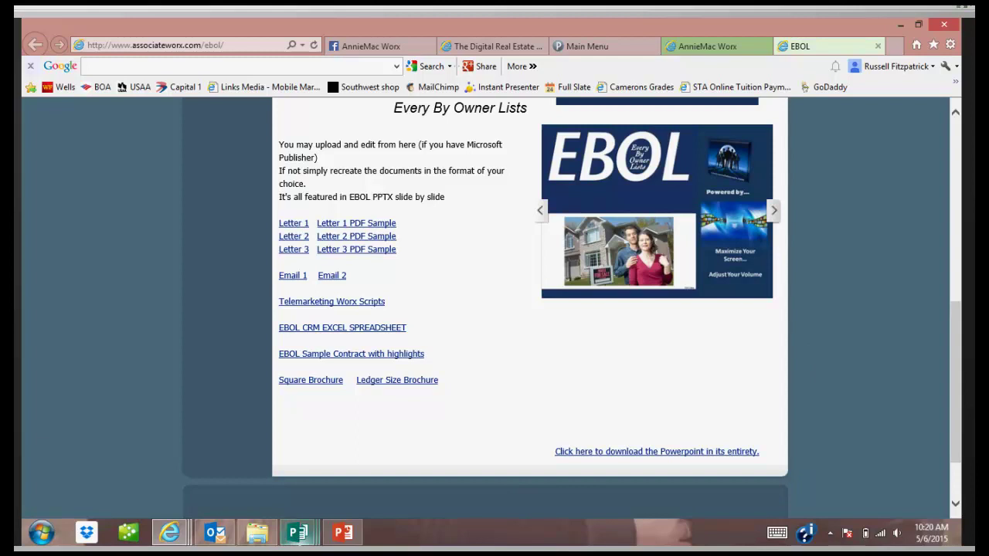
Bring fsbo#1.pub forward, zoom to 80% and select the agents' photo at the top.
mouse_move(300, 537)
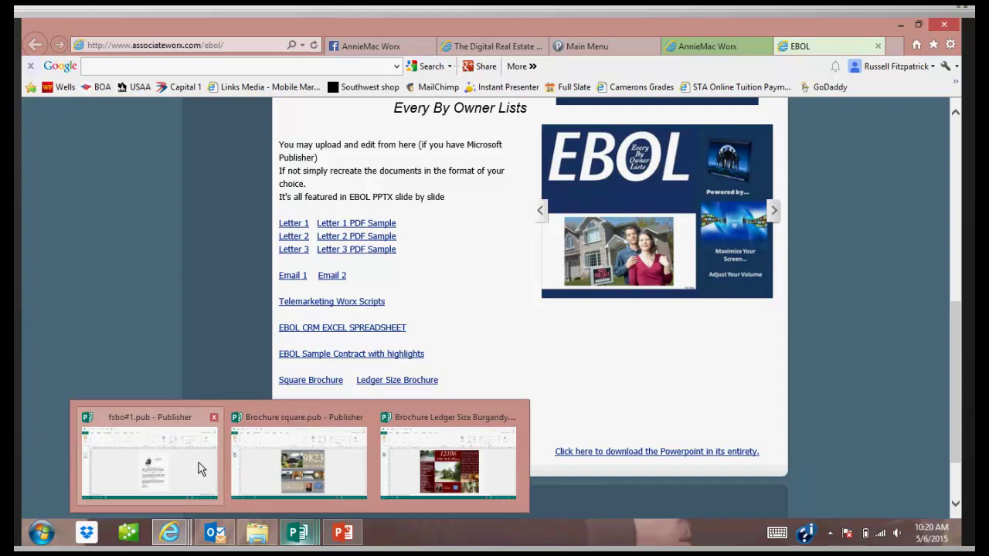
left_click(198, 463)
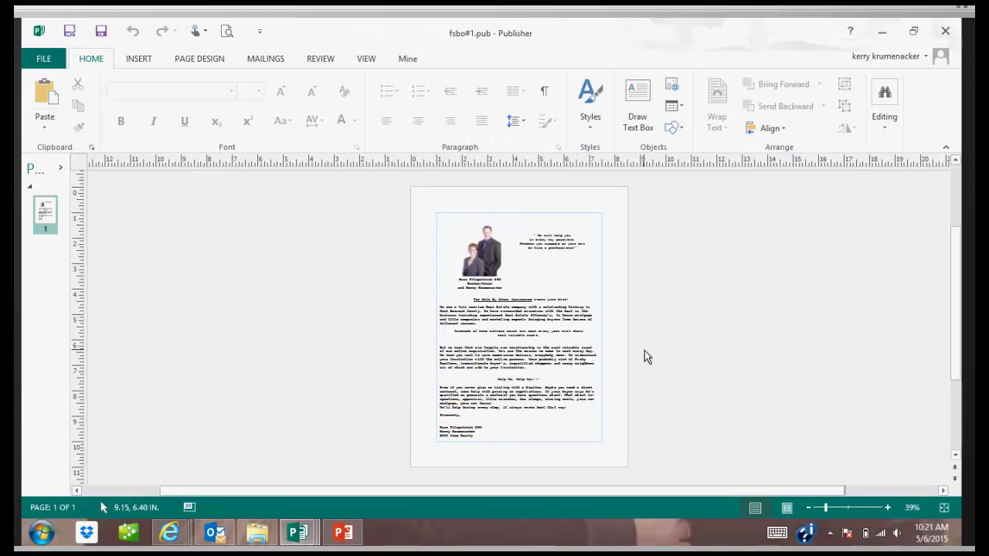
left_click(889, 508)
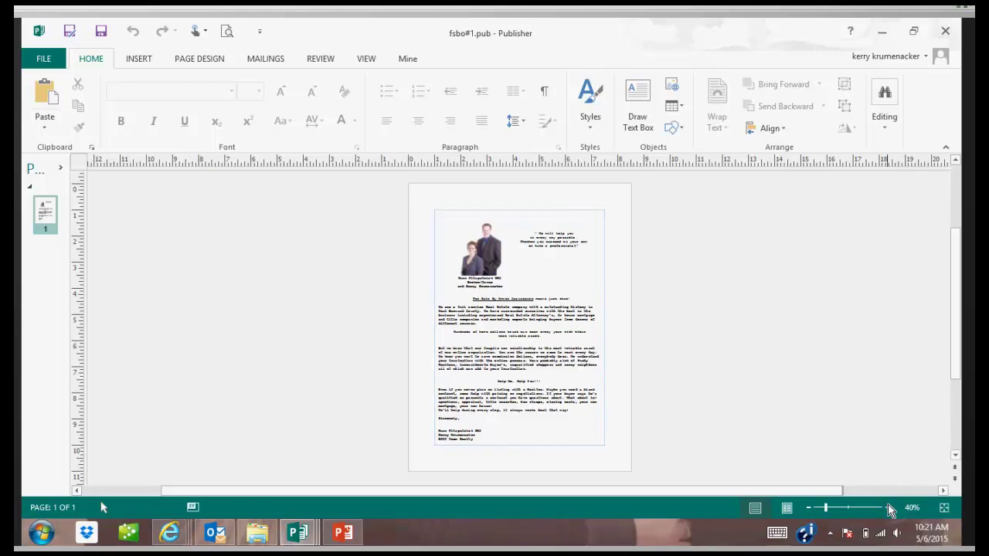
left_click(889, 509)
left_click(889, 510)
left_click(889, 510)
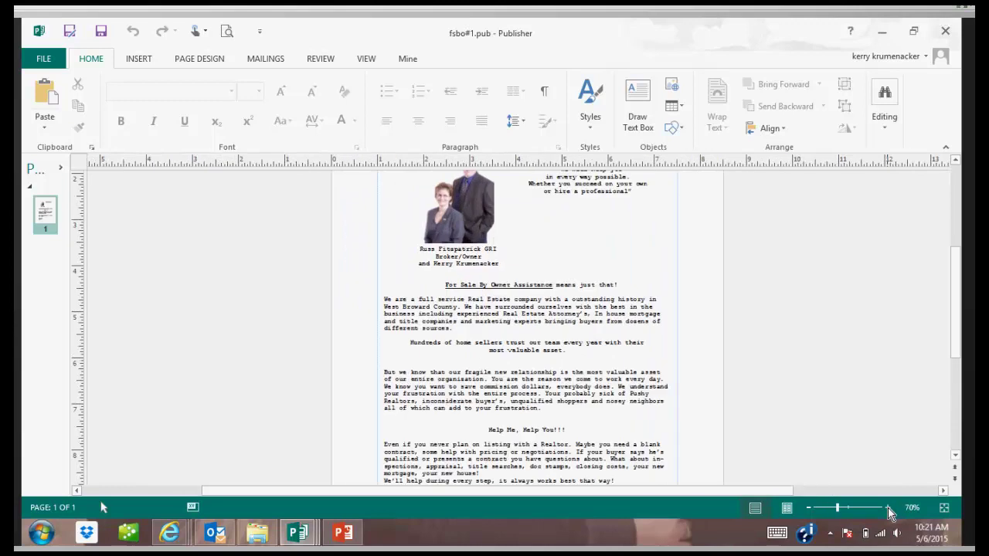
left_click(889, 510)
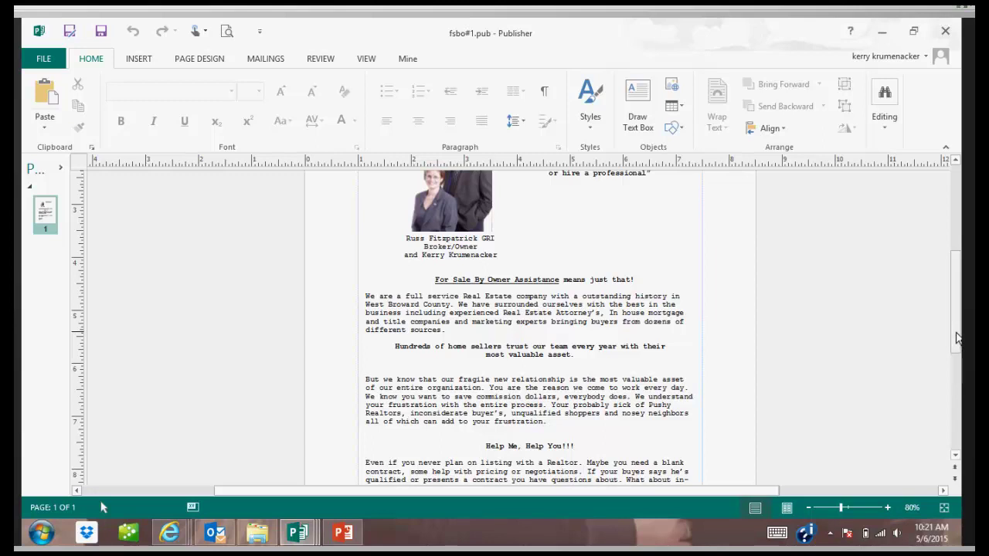
left_click_drag(956, 337, 958, 304)
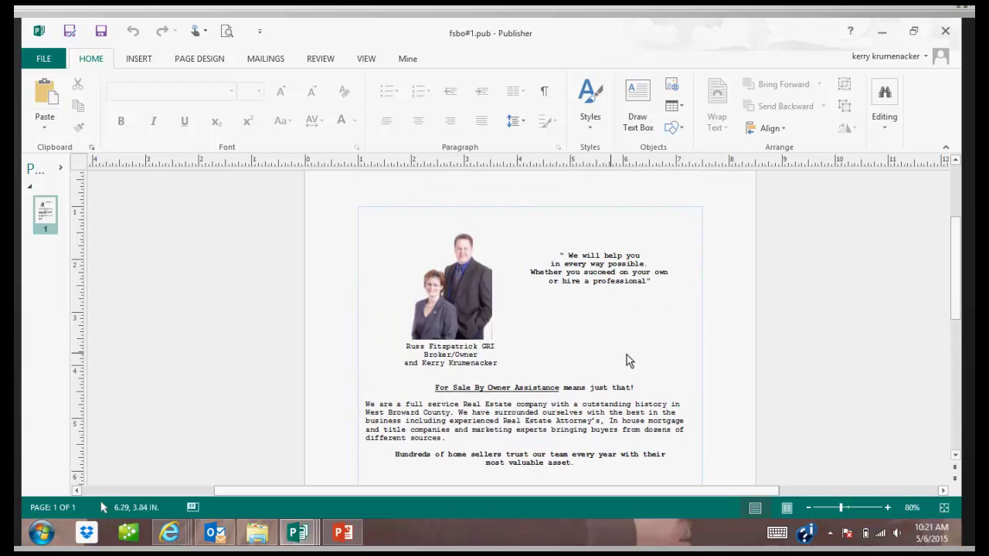
left_click(459, 304)
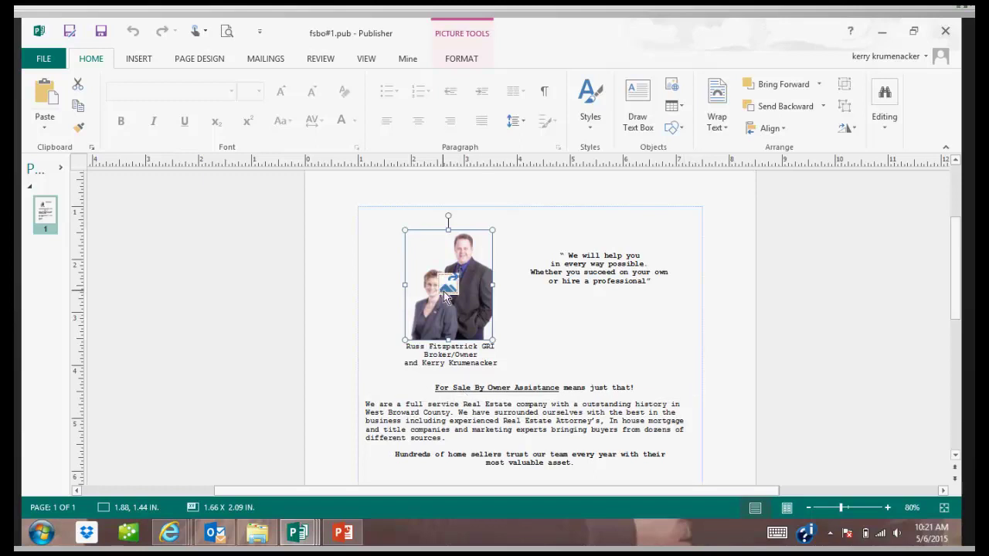
Use Change Picture to swap the two-agent photo for the agent's single portrait .png file.
mouse_move(470, 326)
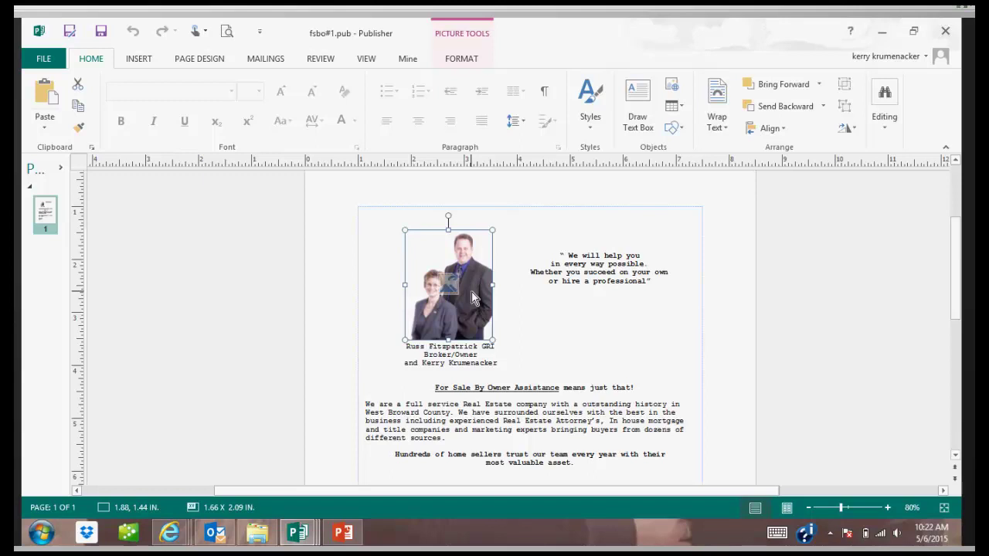
left_click(544, 315)
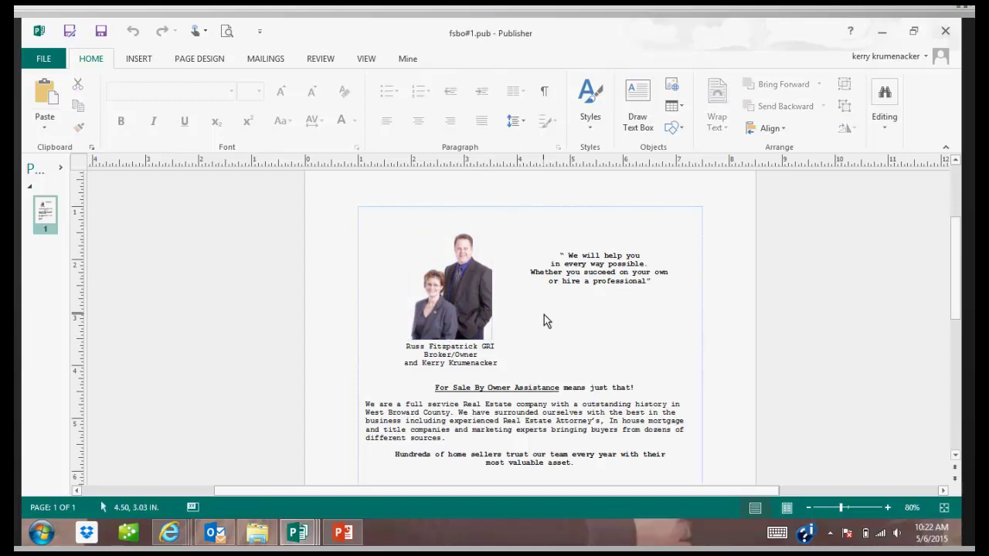
left_click(463, 306)
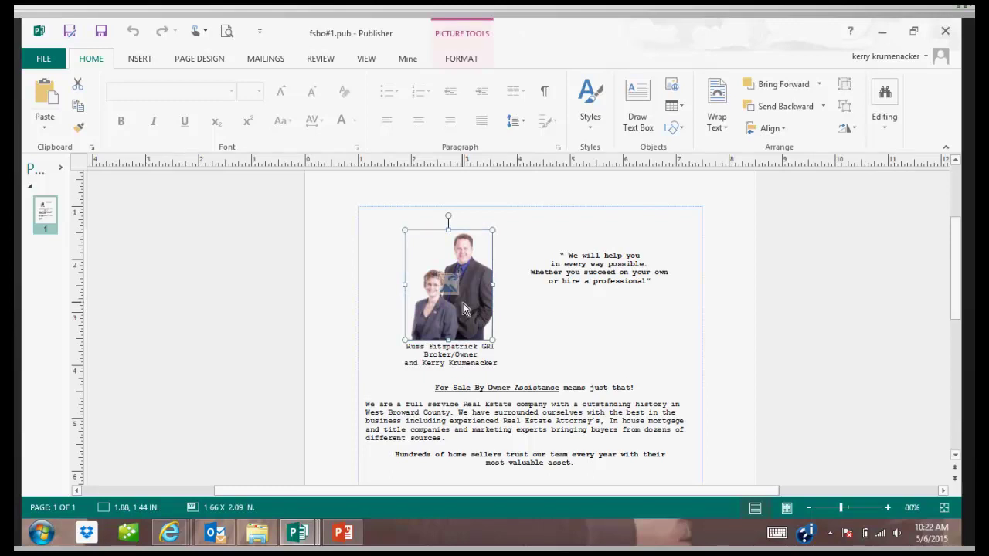
right_click(462, 305)
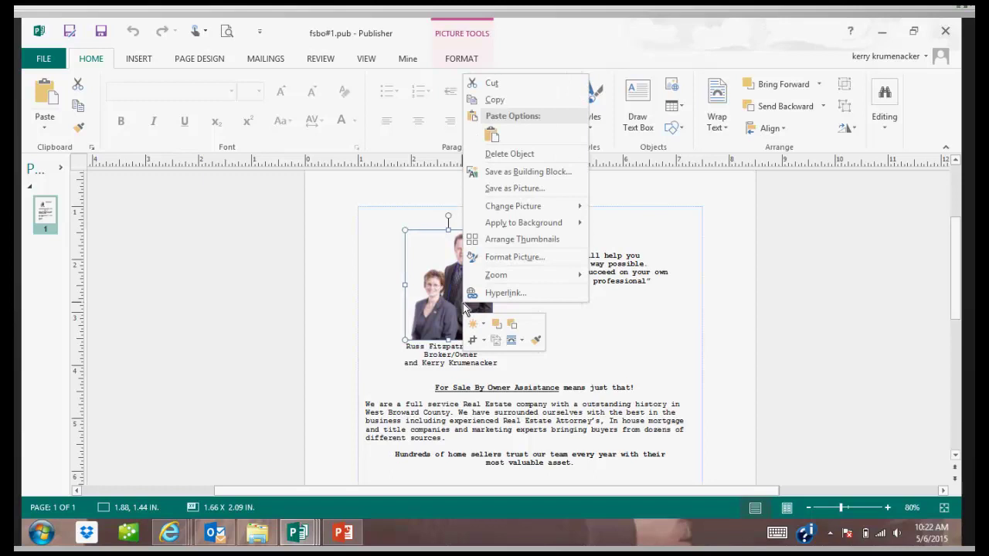
mouse_move(509, 211)
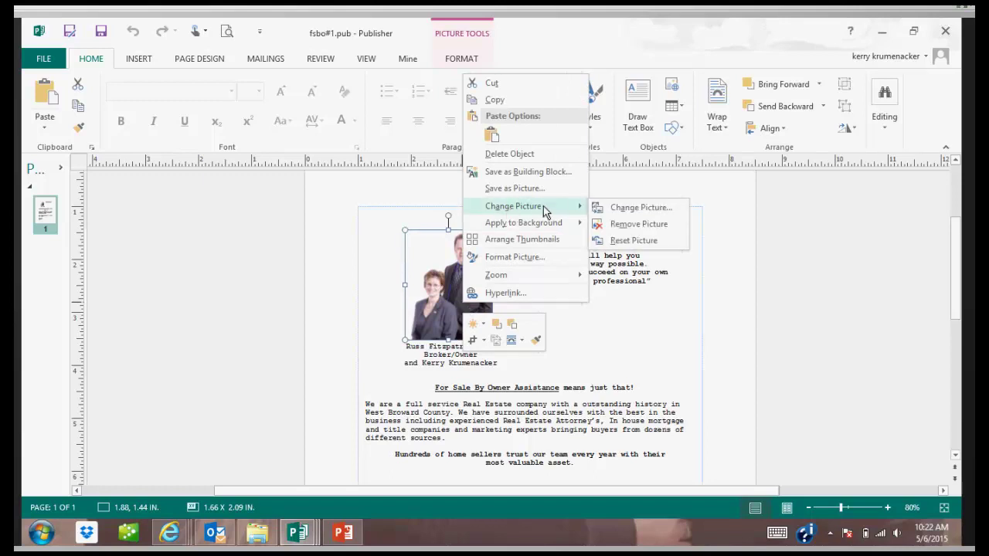
left_click(632, 209)
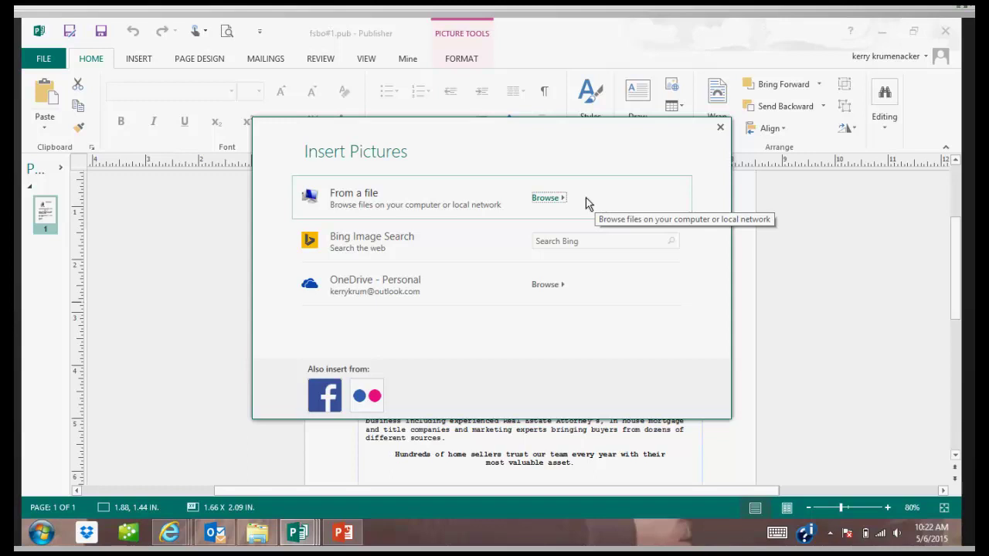
key("Escape")
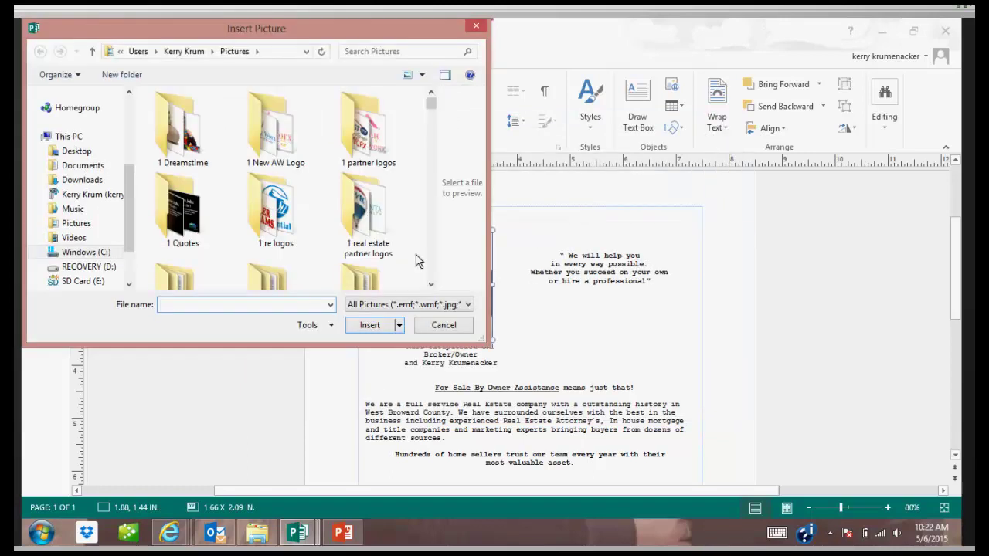
type("kerry")
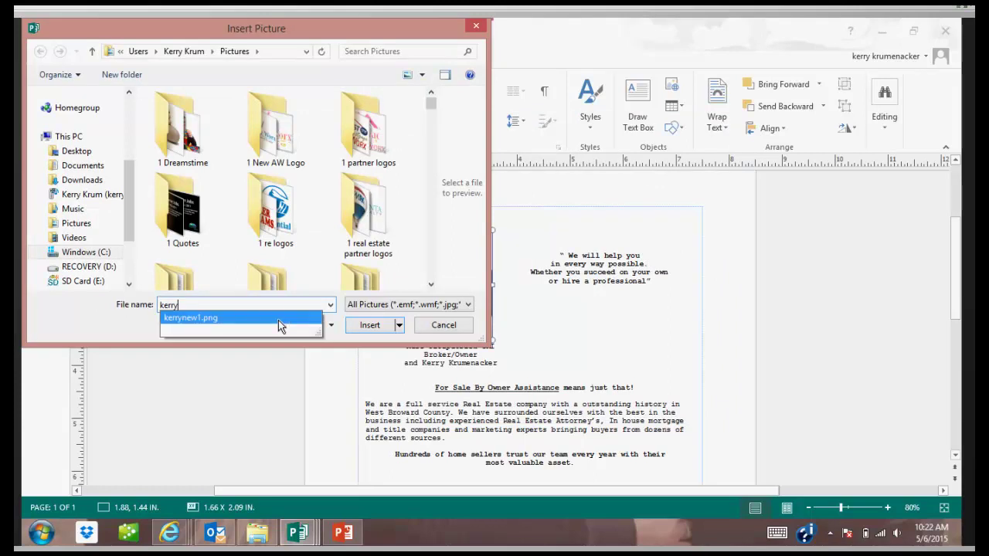
left_click(278, 320)
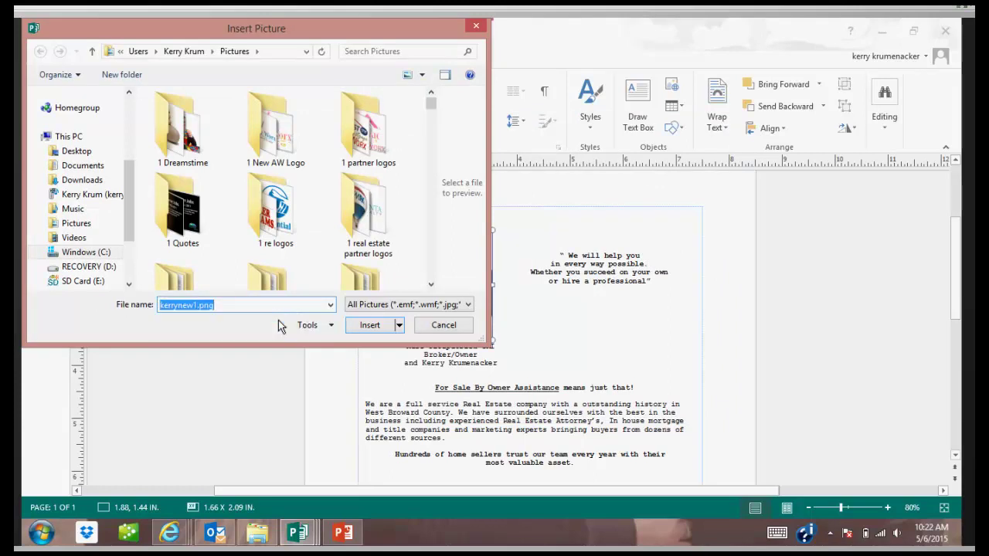
left_click(370, 325)
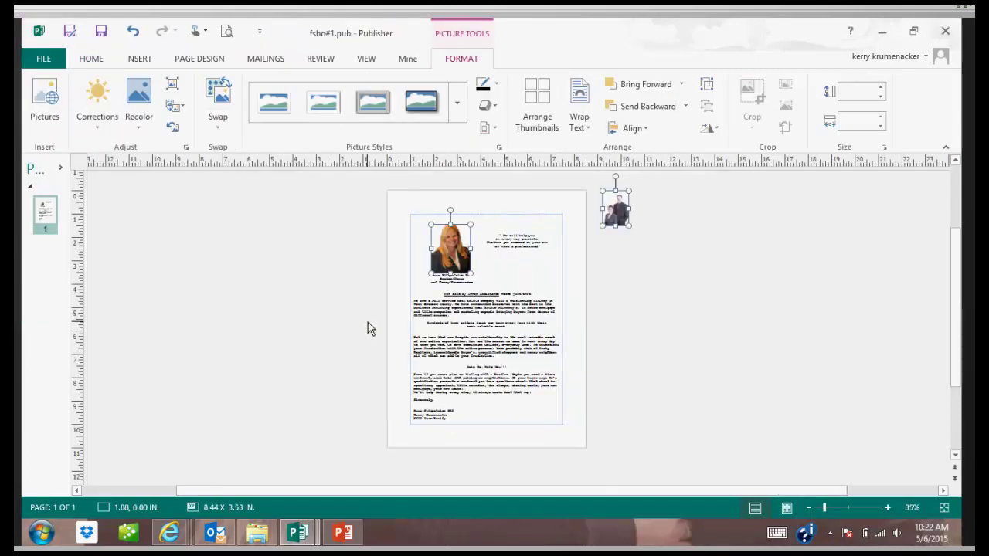
Pull the leftover two-agent photo off the page's right edge and delete it.
left_click(585, 343)
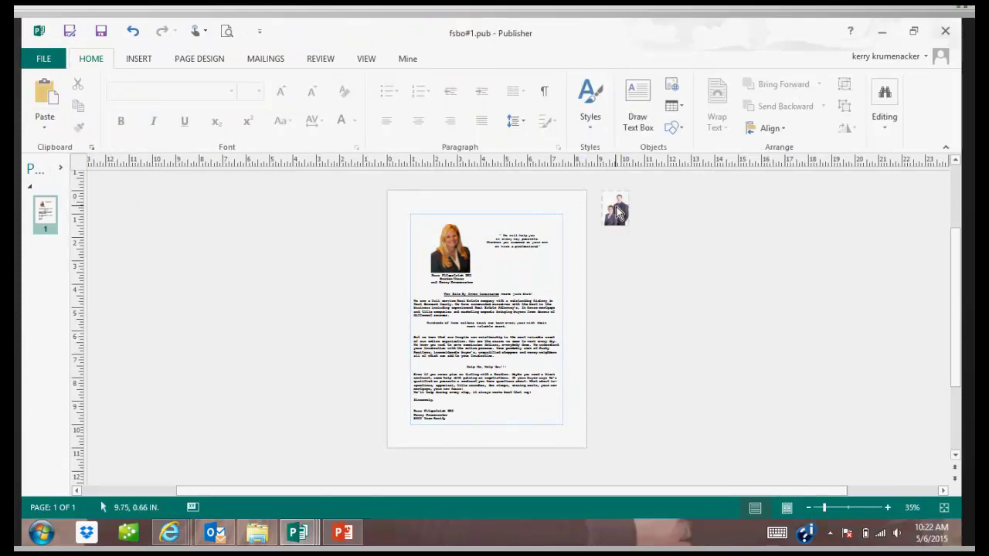
left_click_drag(616, 213, 490, 257)
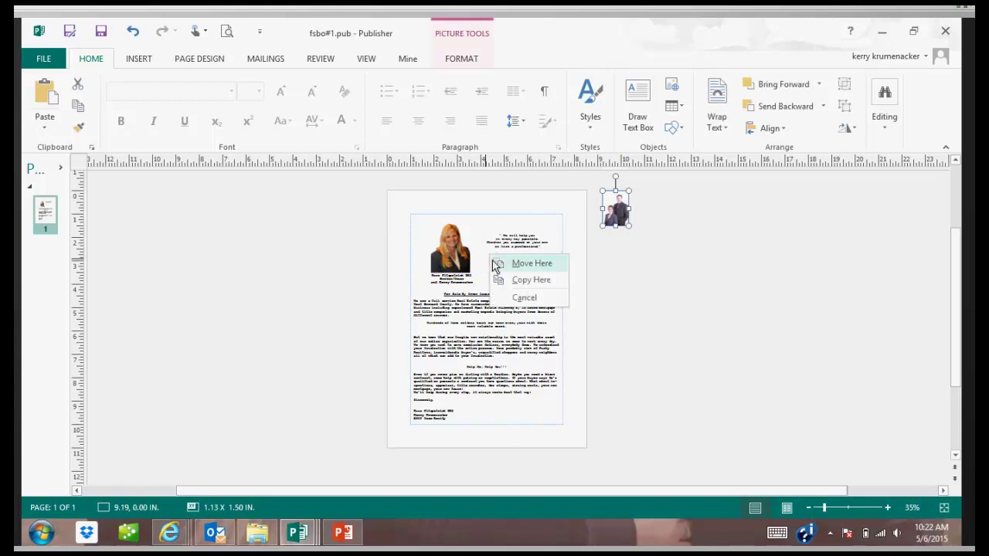
key("ctrl+z")
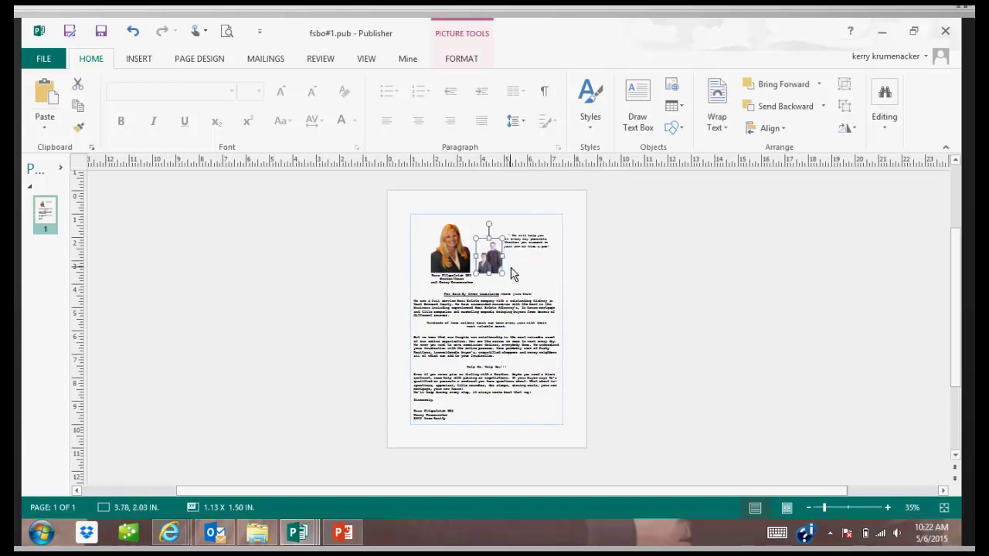
left_click_drag(510, 230, 533, 240)
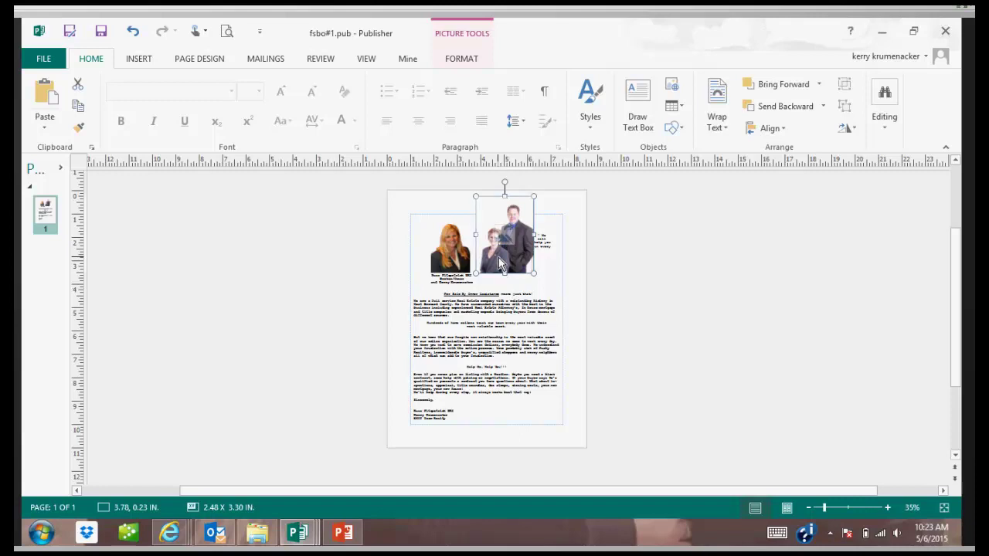
left_click_drag(499, 257, 627, 258)
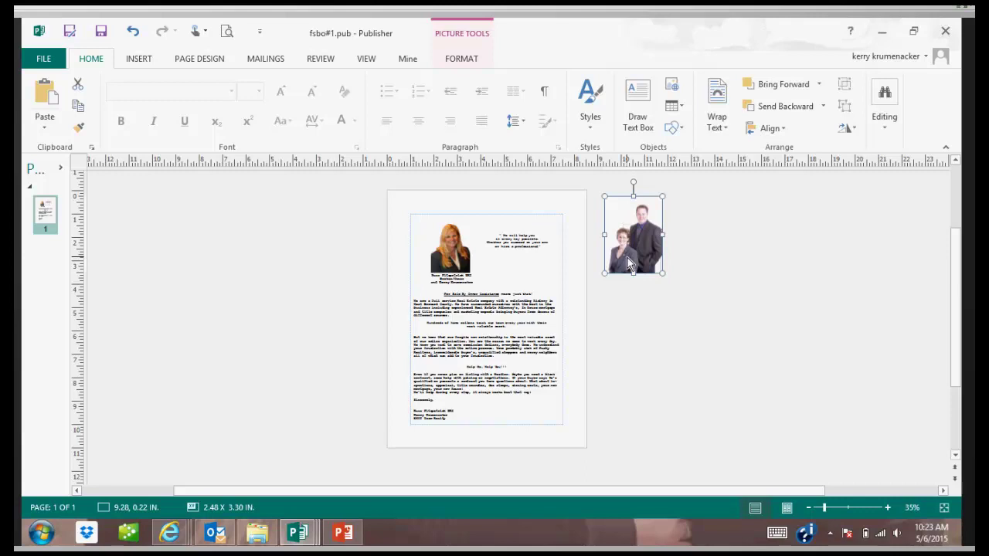
key("Delete")
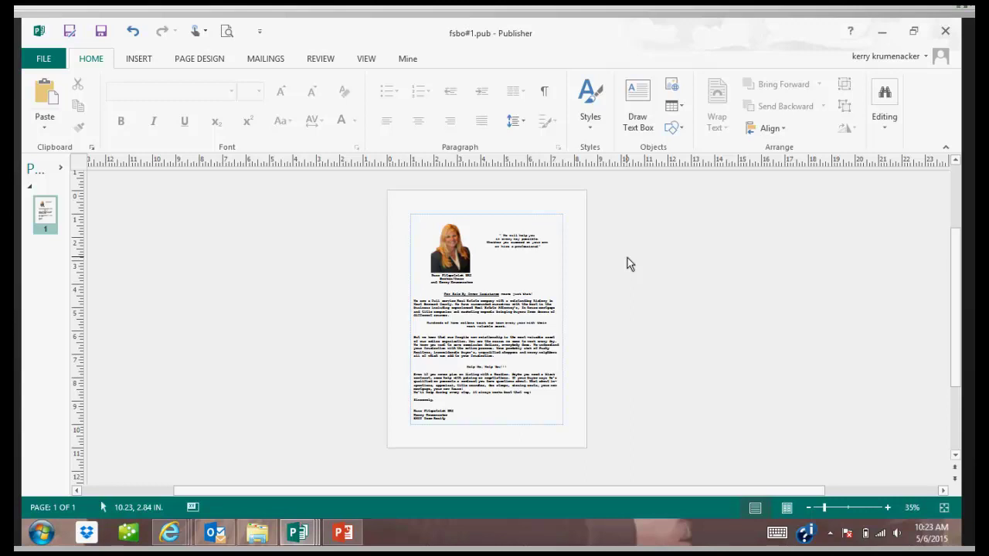
Delete the first name and Broker/Owner lines, then retype the remaining caption line as the agent's full name.
scroll(492, 295, "up", 2, "ctrl")
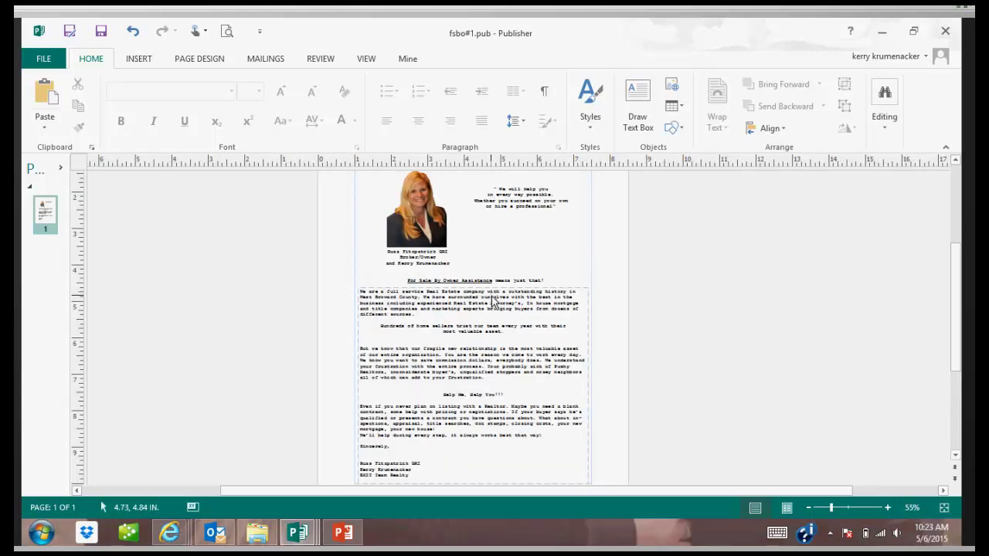
scroll(491, 300, "up", 2, "ctrl")
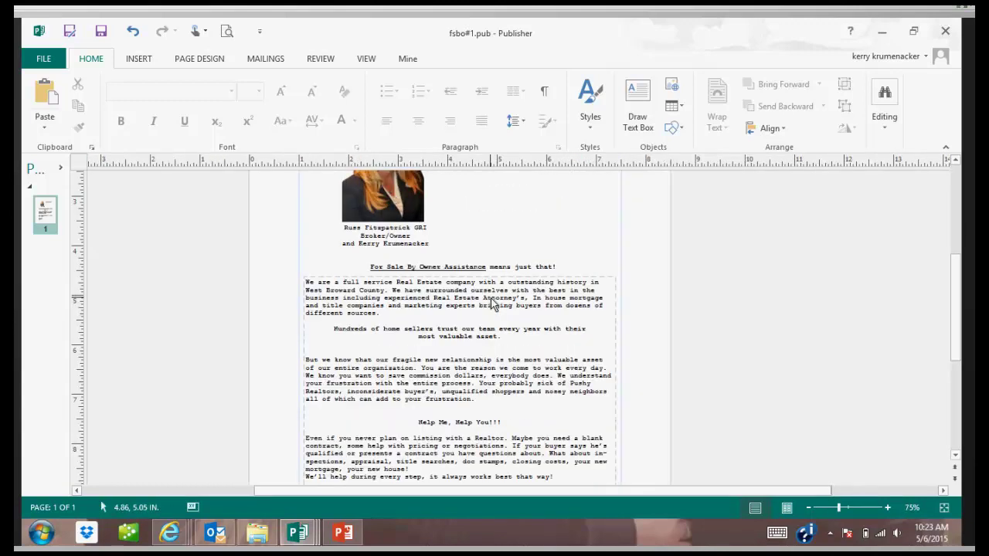
scroll(491, 306, "up", 1)
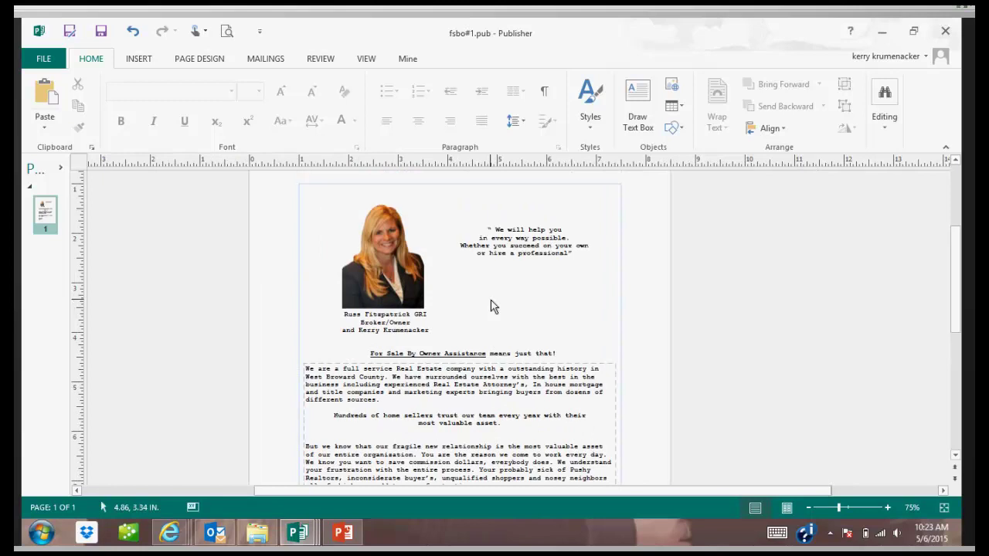
left_click(375, 325)
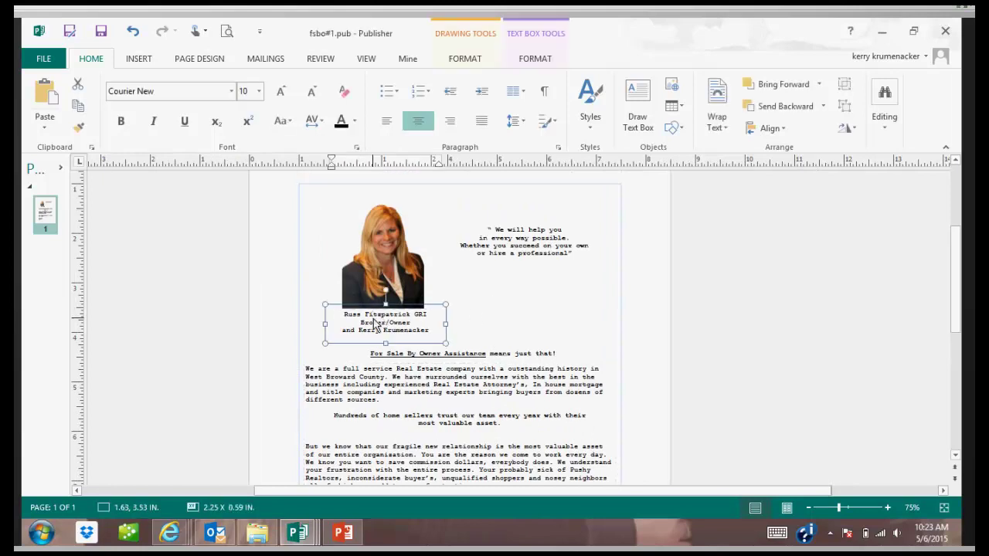
left_click_drag(346, 317, 405, 326)
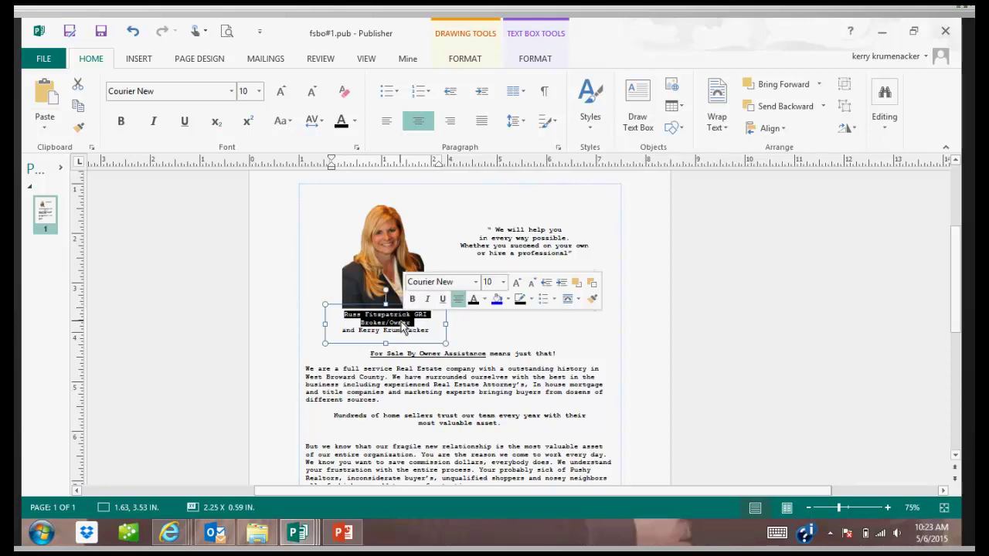
key("Delete")
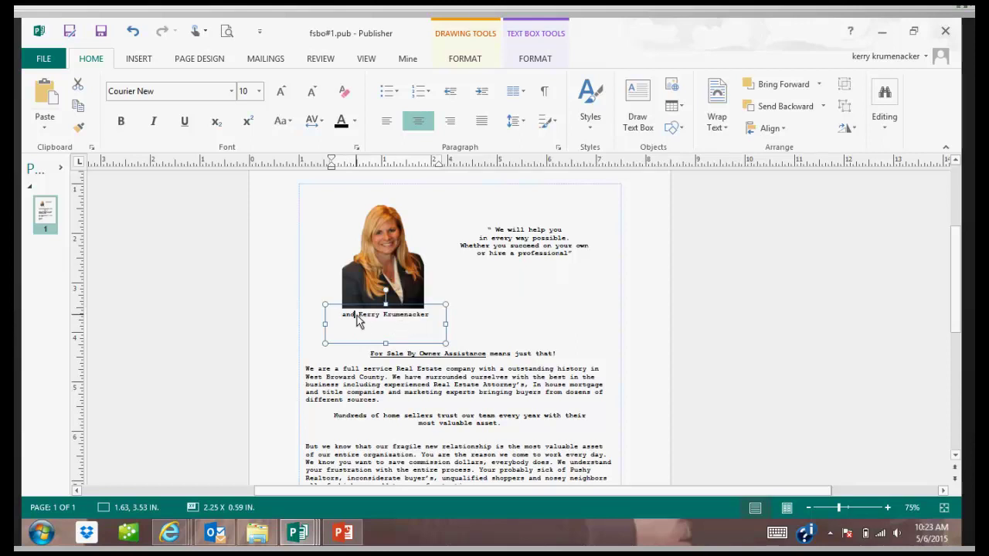
left_click_drag(342, 315, 442, 310)
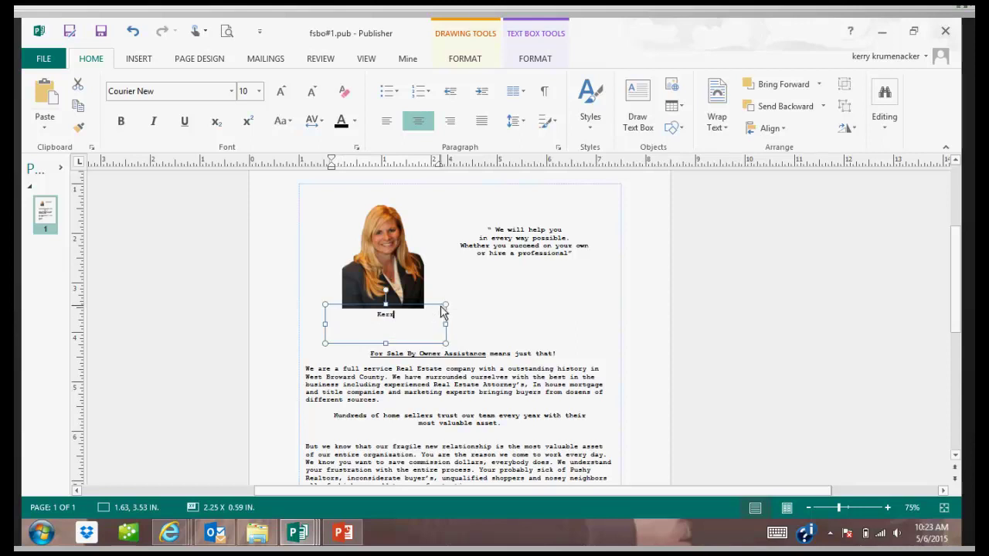
Lower the sound volume and scroll back to the top of the letter.
key("XF86AudioLowerVolume")
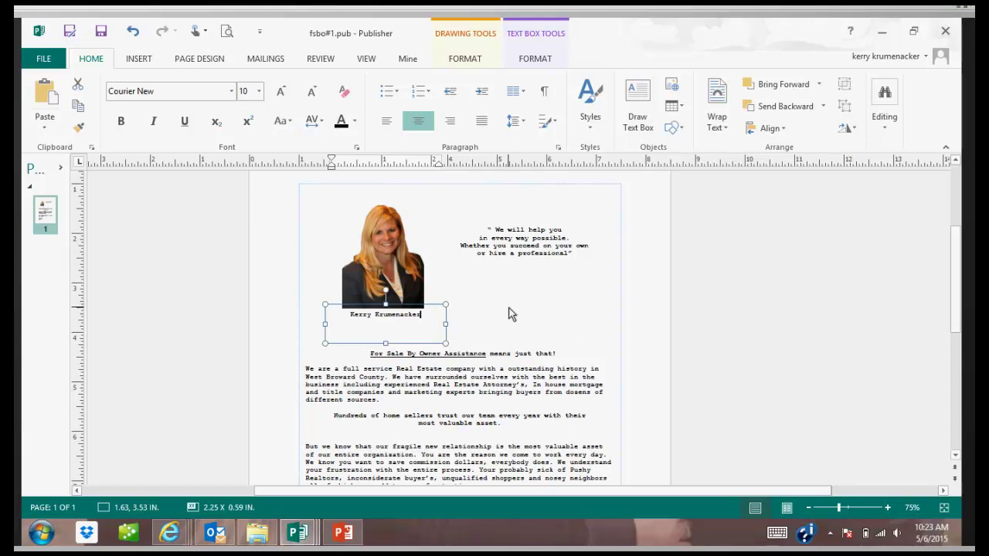
scroll(518, 386, "down", 3)
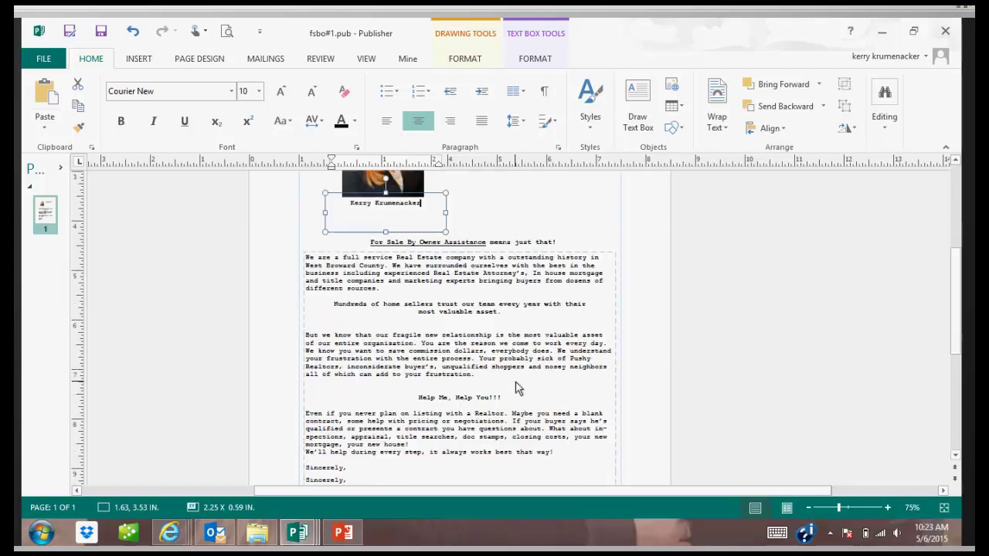
scroll(517, 386, "up", 2)
scroll(518, 386, "up", 1)
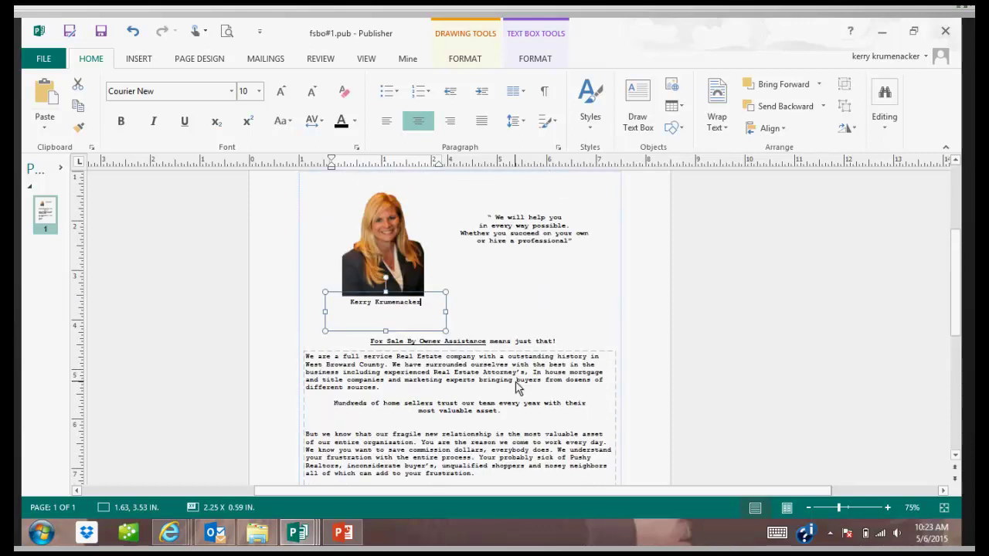
left_click(888, 126)
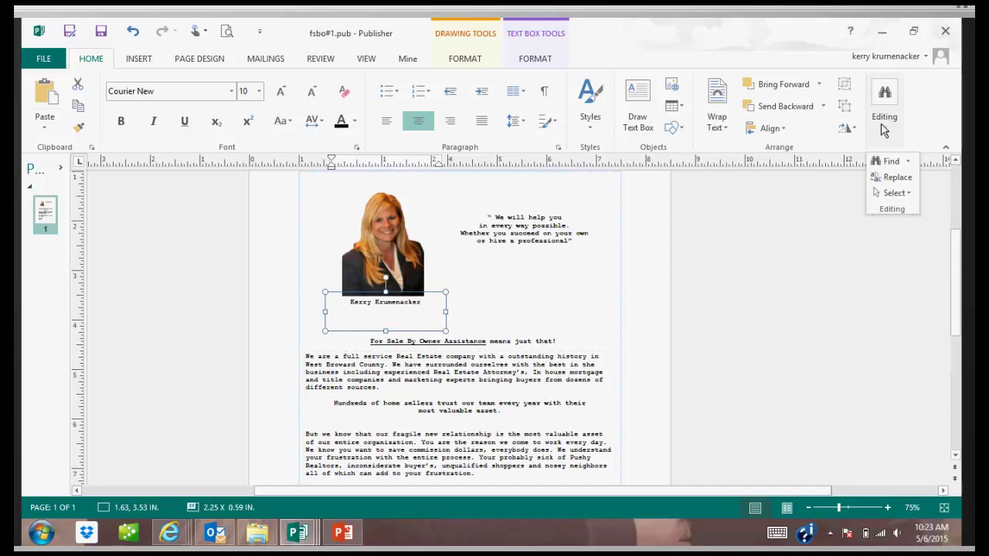
Open Replace and copy 'West Broward' from the letter into the search field.
left_click(891, 186)
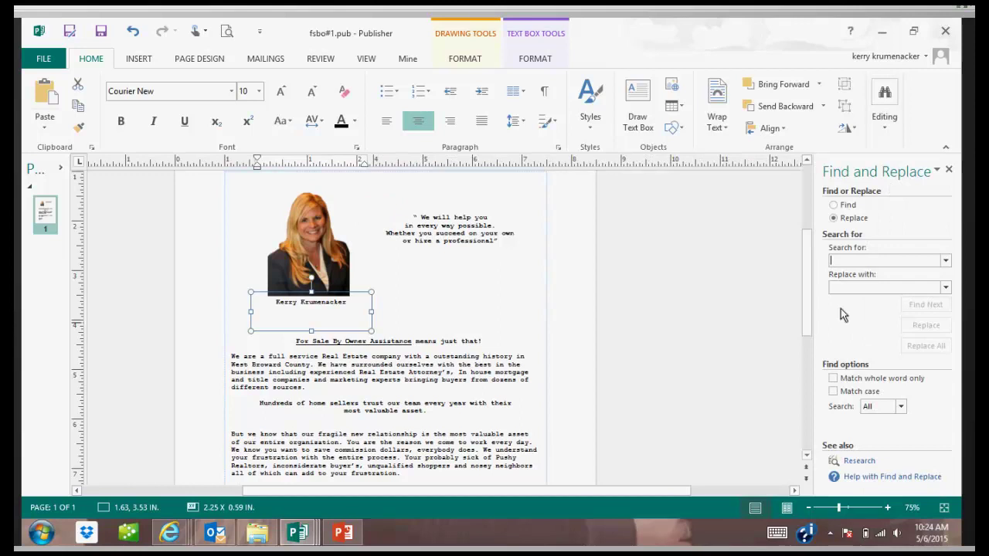
left_click(846, 259)
left_click(308, 367)
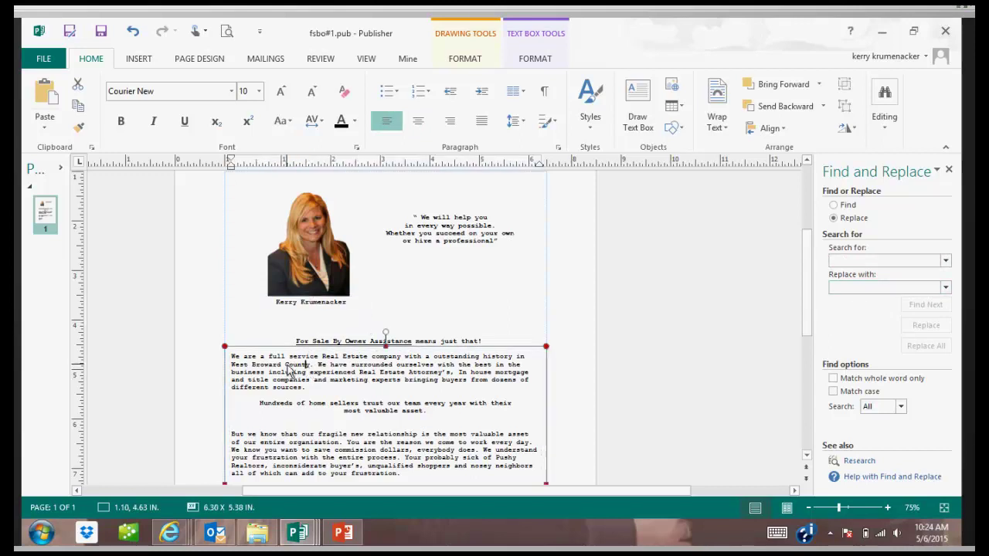
left_click_drag(252, 365, 285, 374)
left_click(243, 369)
left_click_drag(242, 367, 270, 366)
key("ctrl+c")
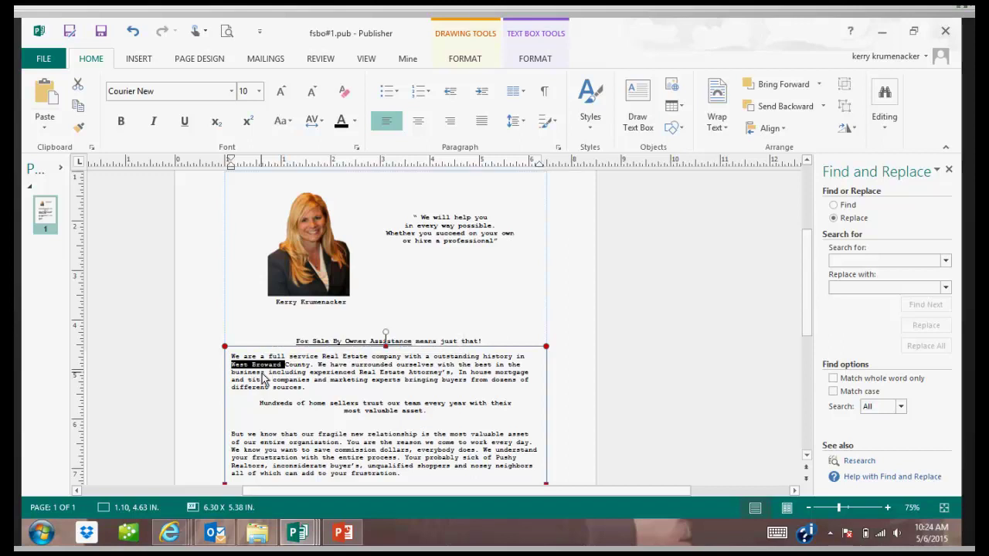
left_click(852, 261)
key("ctrl+v")
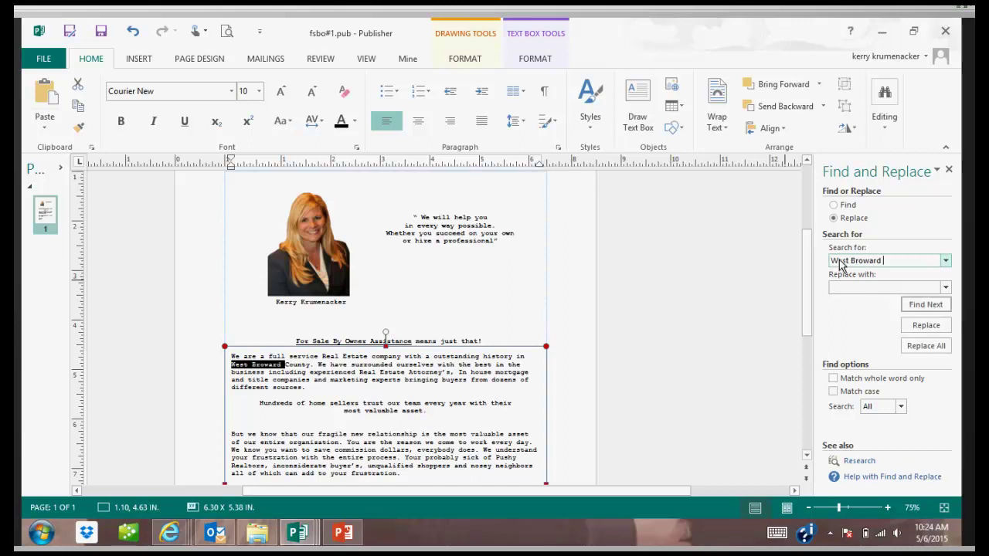
Replace all occurrences with 'Maricopa', continuing the search through the whole publication.
left_click(862, 288)
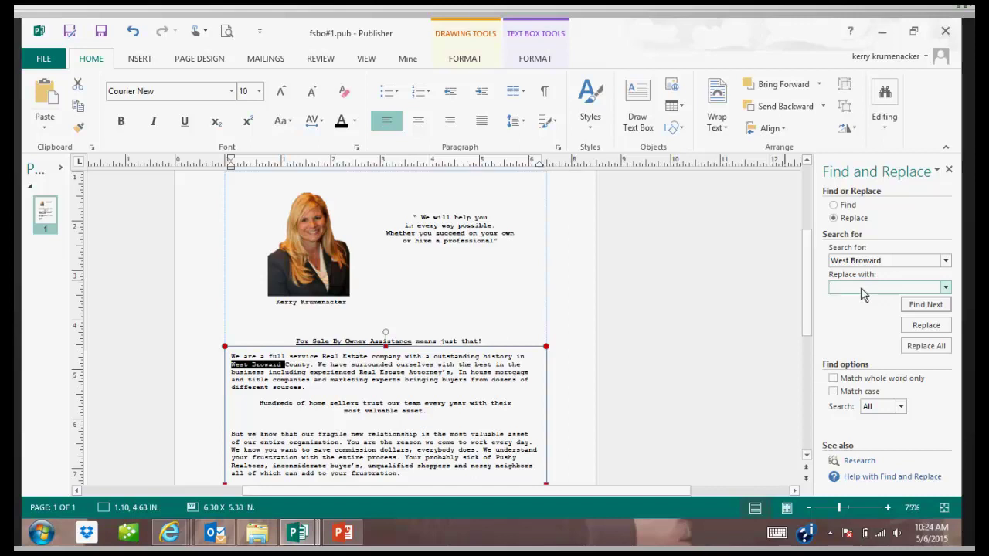
type("Mario")
type("opa")
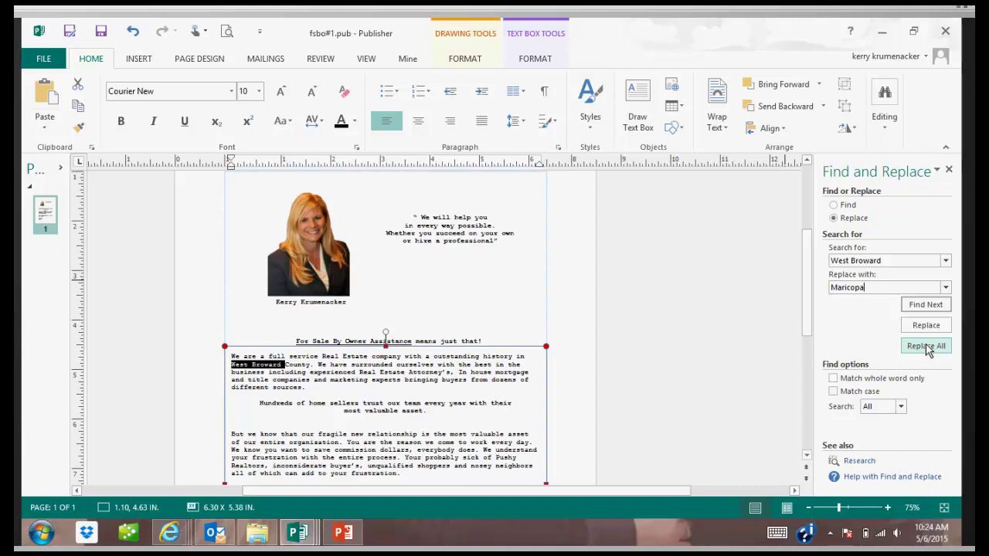
left_click(927, 347)
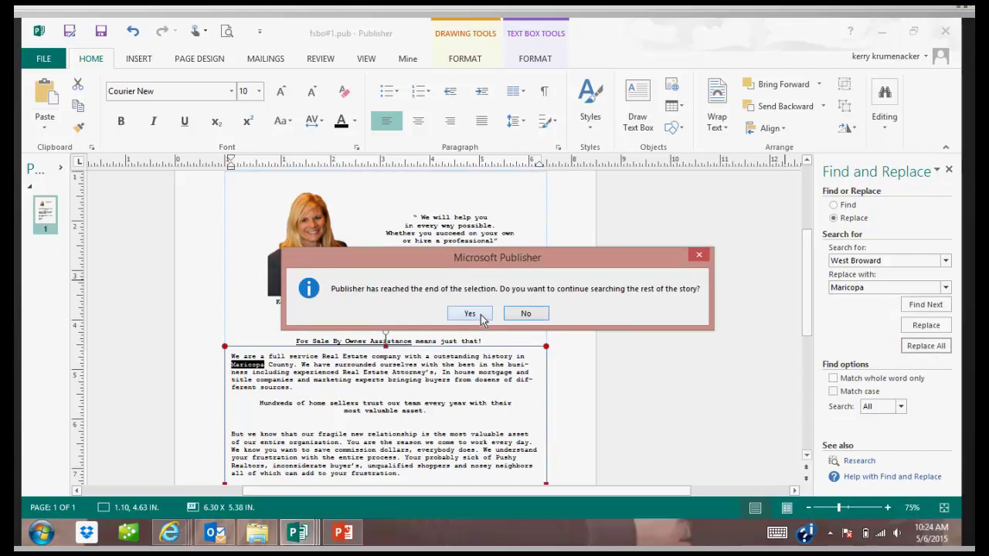
left_click(480, 316)
left_click(482, 317)
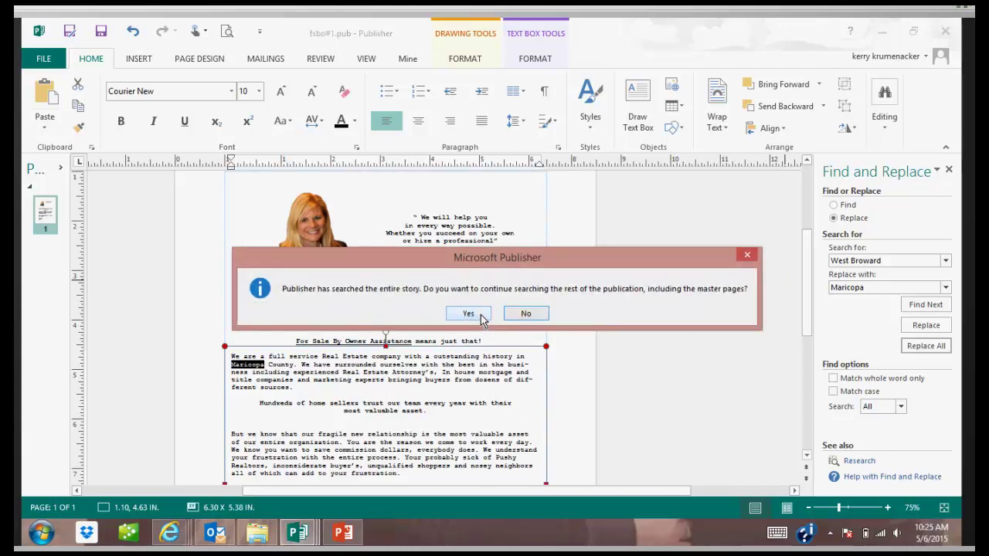
left_click(481, 317)
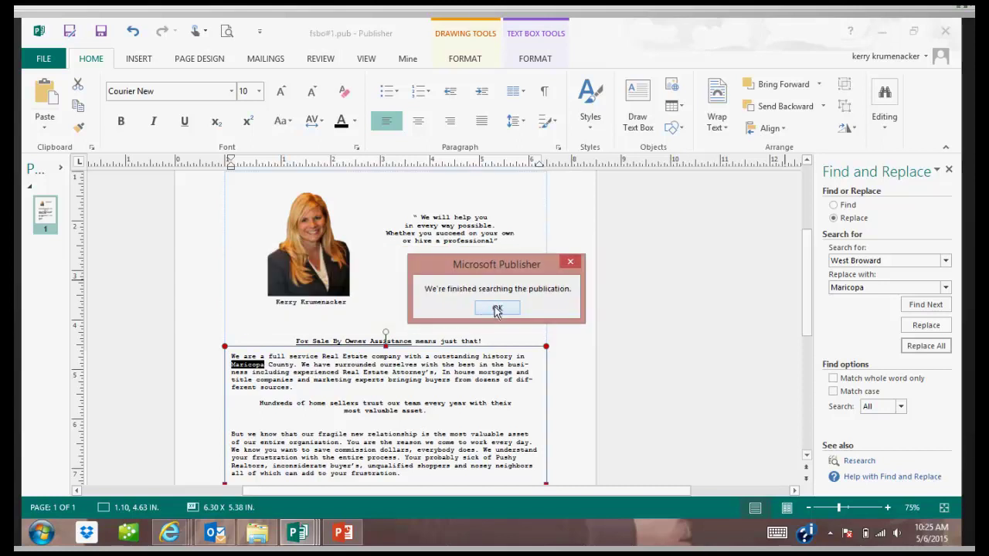
left_click(495, 309)
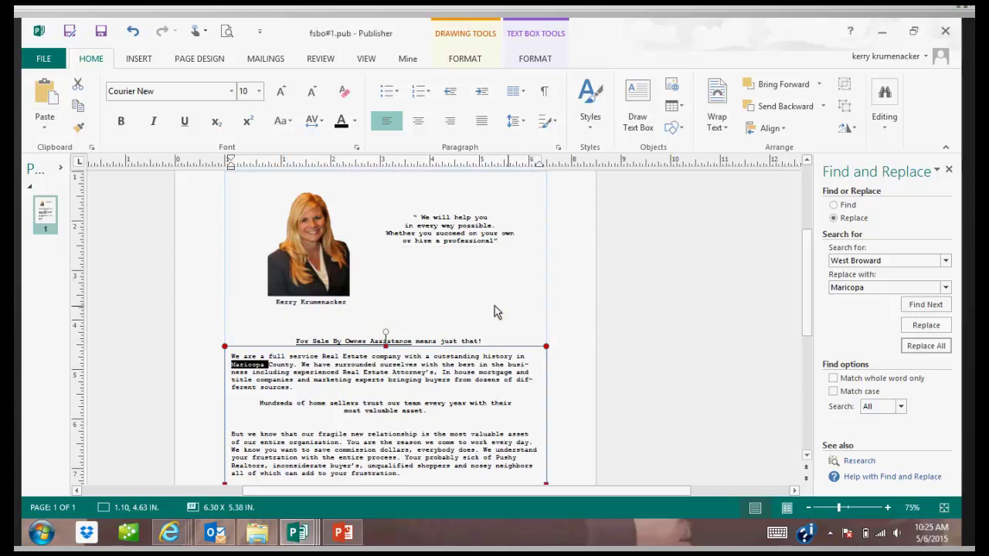
left_click(572, 356)
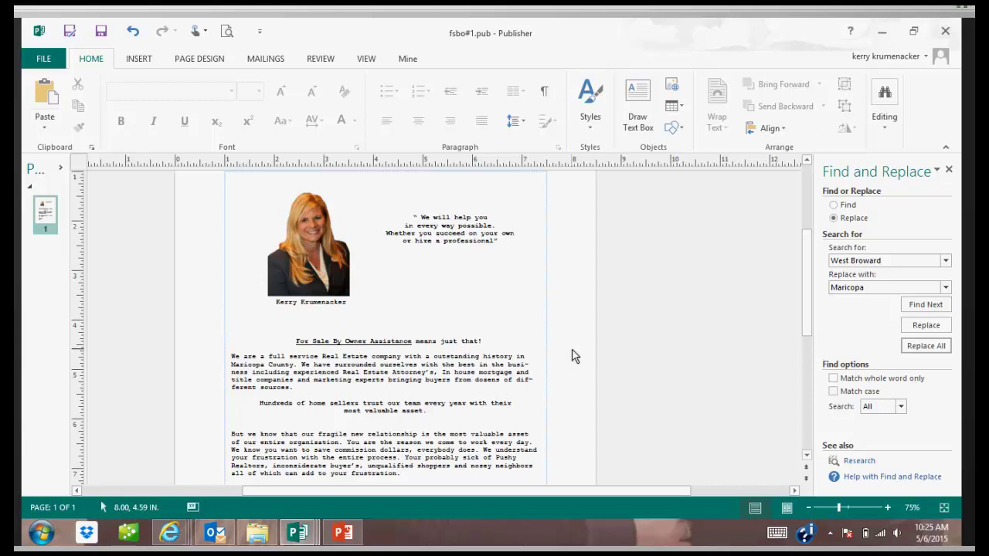
scroll(572, 355, "down", 5)
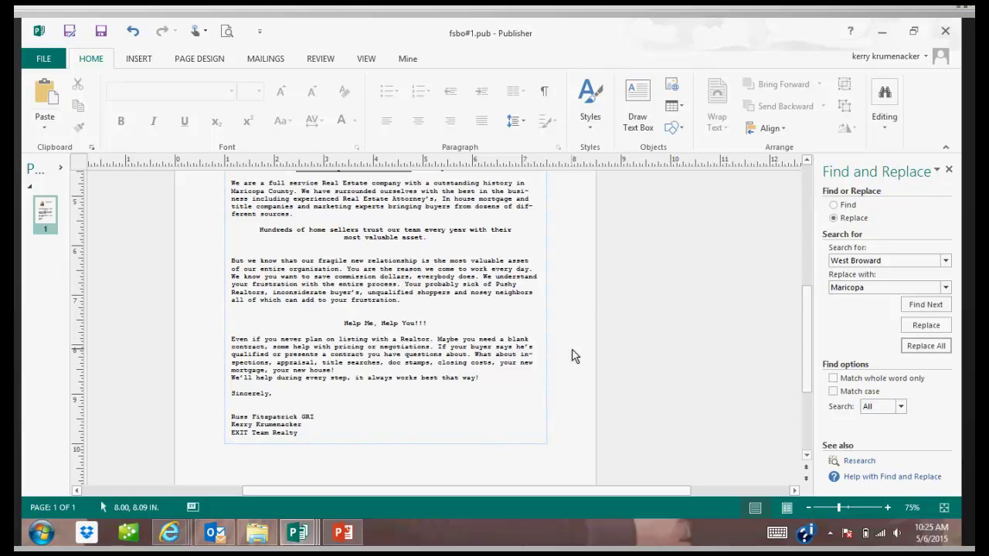
scroll(571, 356, "up", 5)
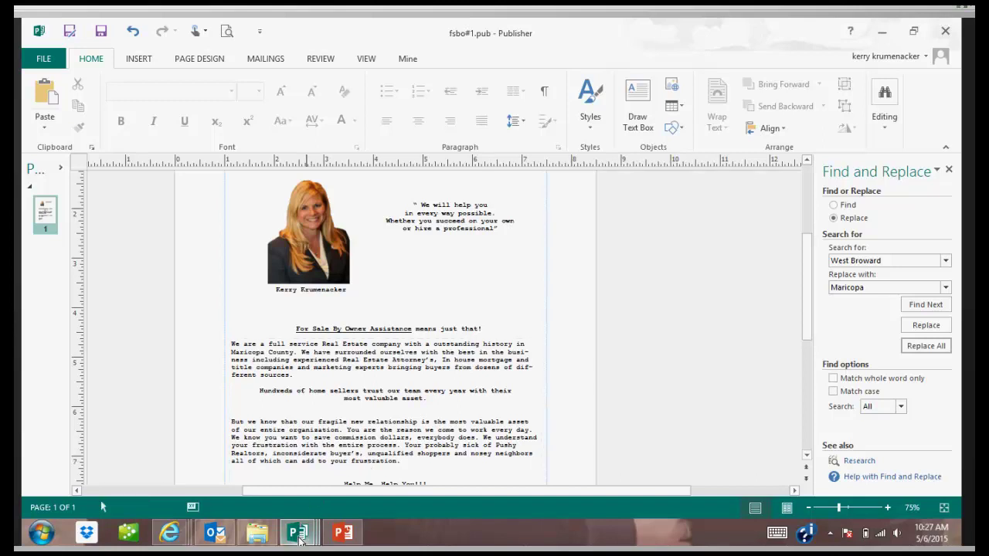
Bring Brochure square.pub forward and select its top-left entrance photo.
mouse_move(300, 541)
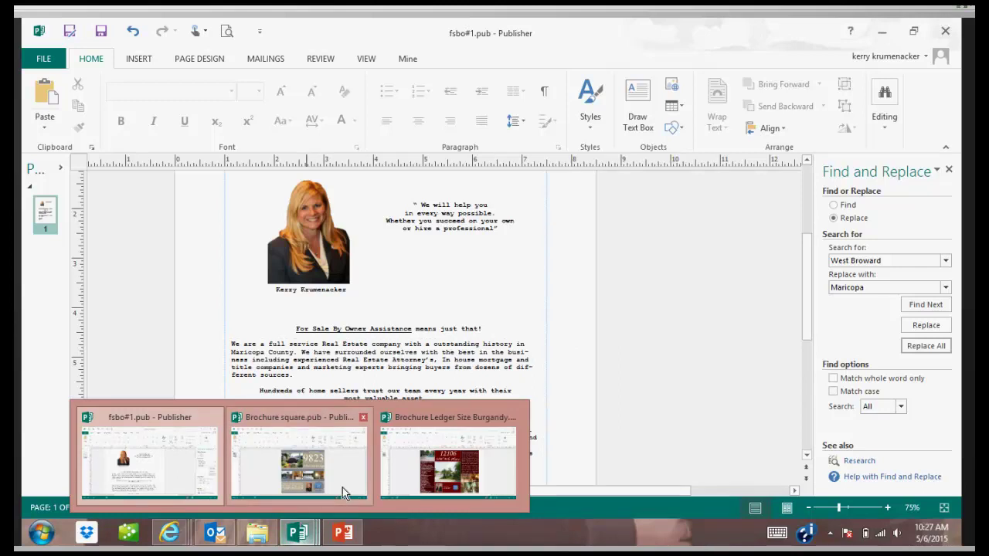
mouse_move(343, 489)
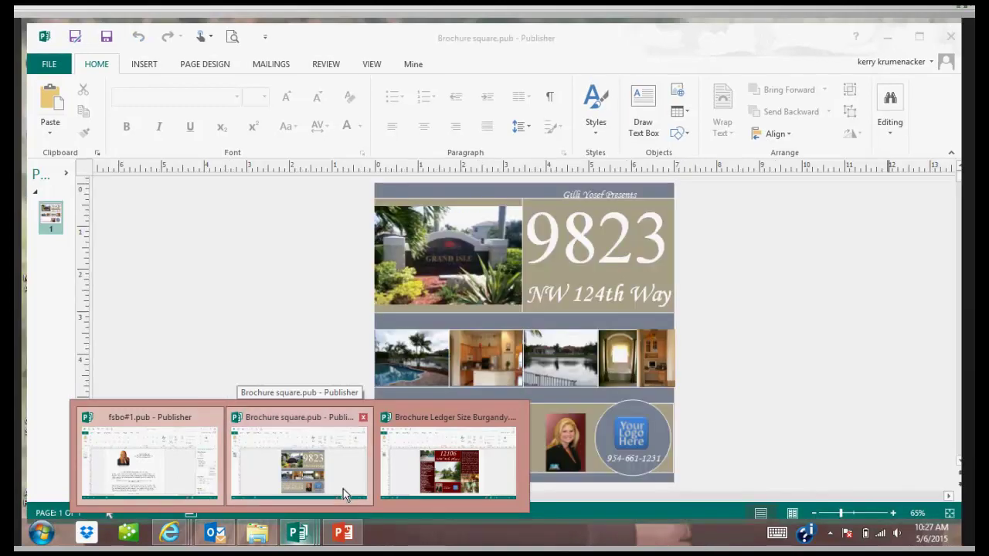
left_click(343, 489)
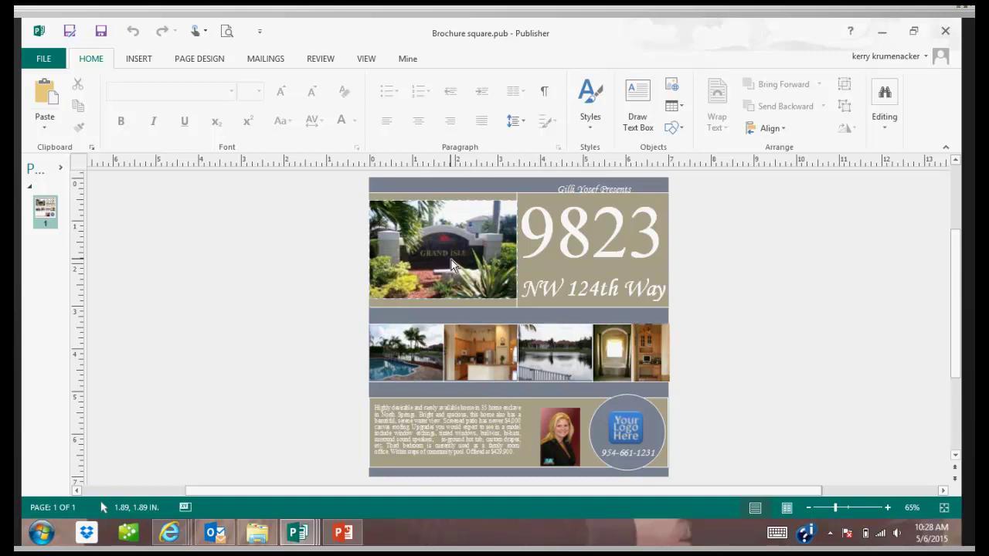
left_click(452, 262)
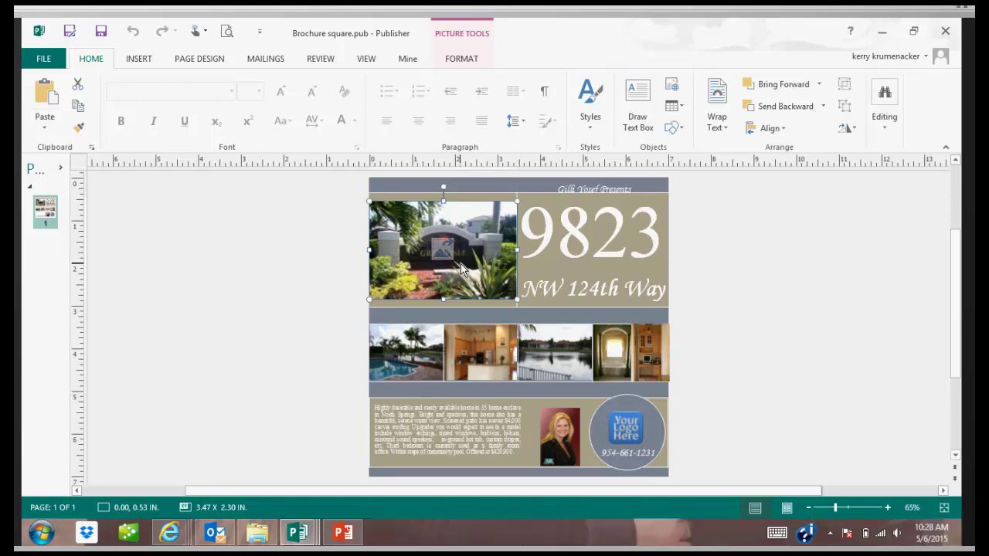
Replace the entrance photo with the firefighter picture 112.jpg from the computer's files.
right_click(460, 266)
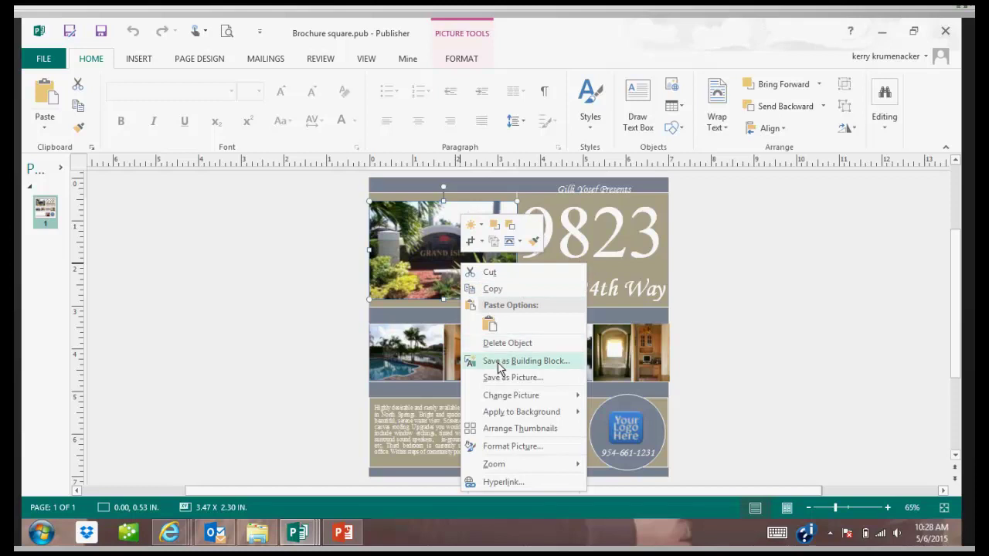
mouse_move(503, 400)
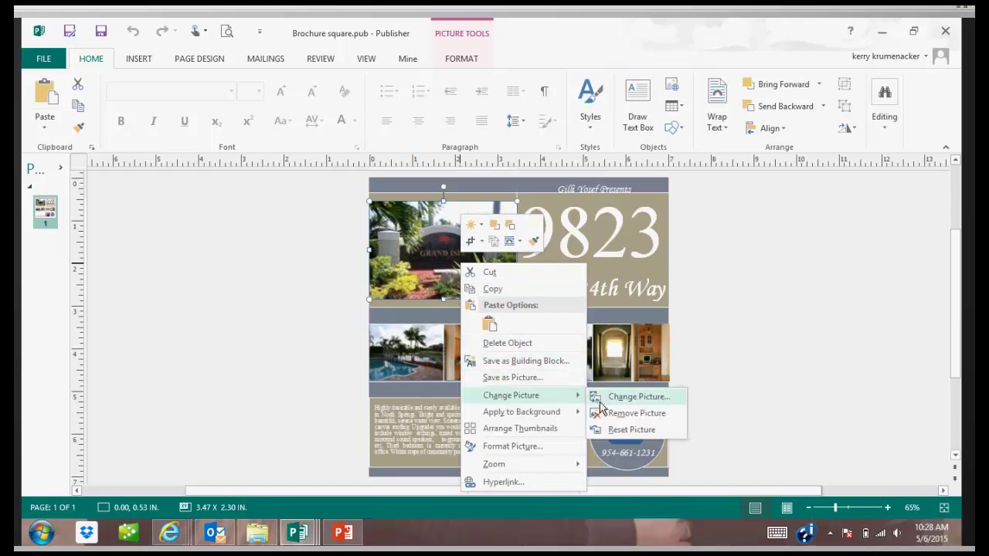
left_click(619, 396)
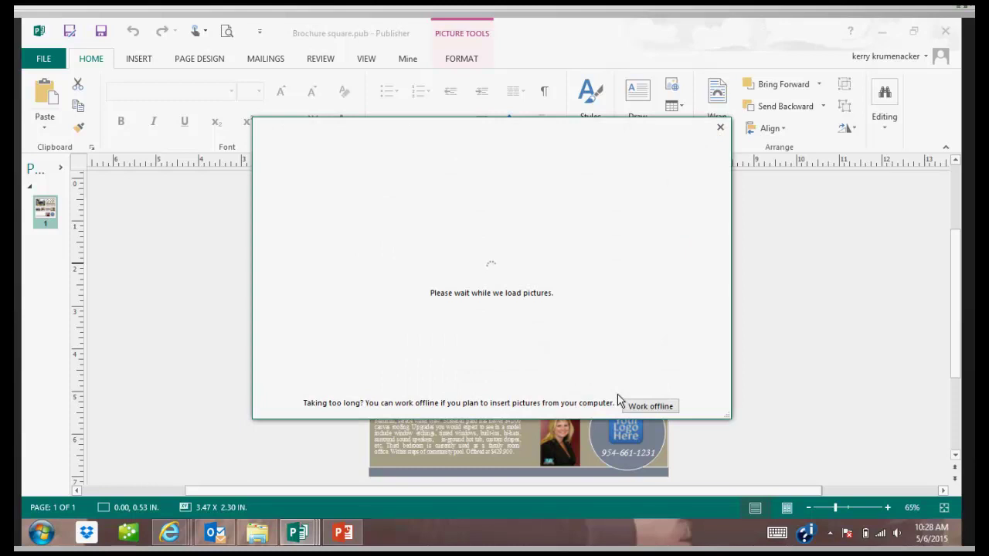
left_click(517, 196)
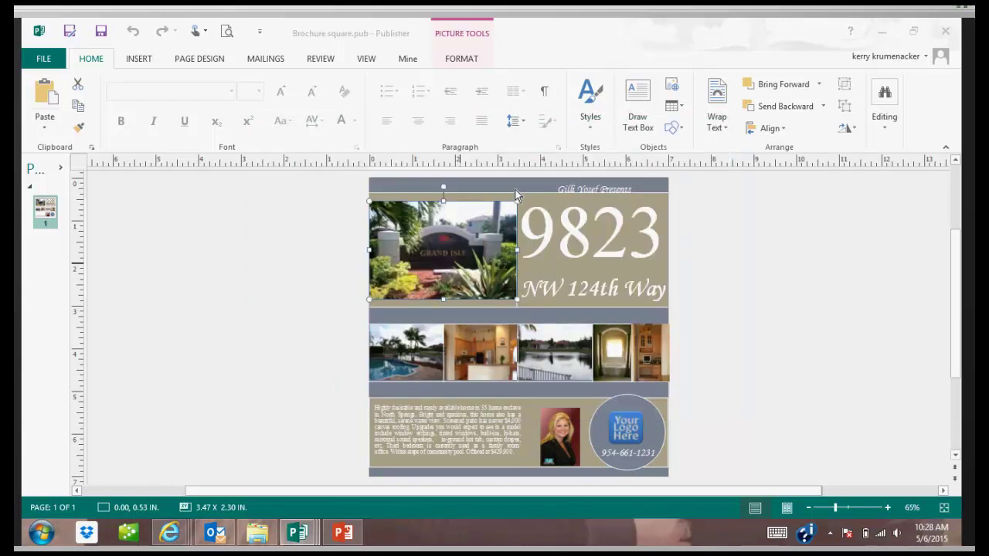
scroll(431, 251, "down", 6)
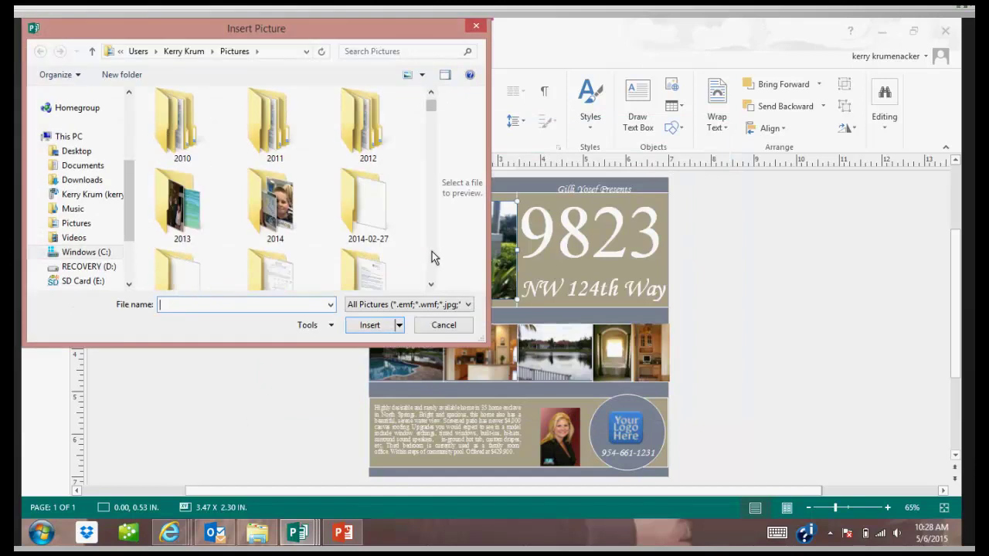
scroll(432, 251, "down", 8)
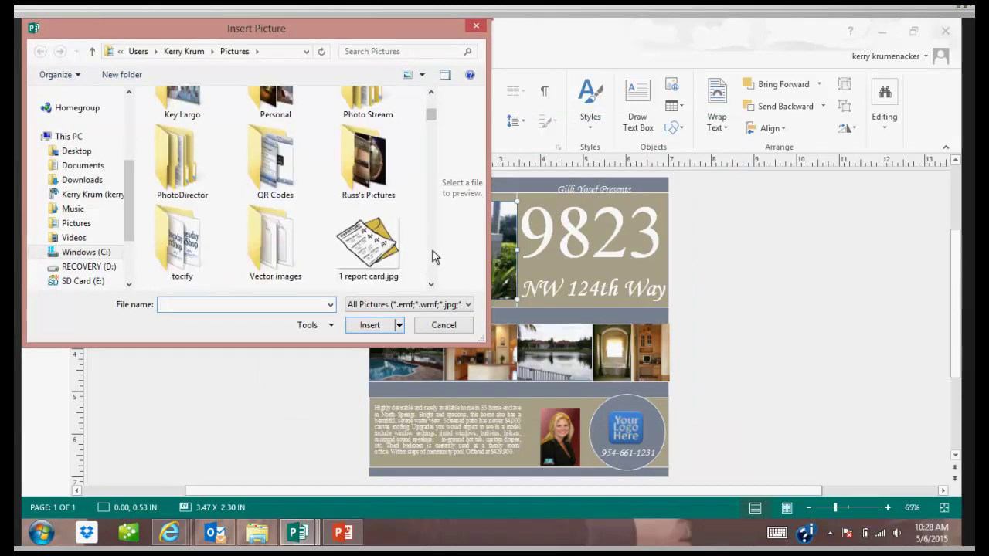
scroll(431, 251, "down", 3)
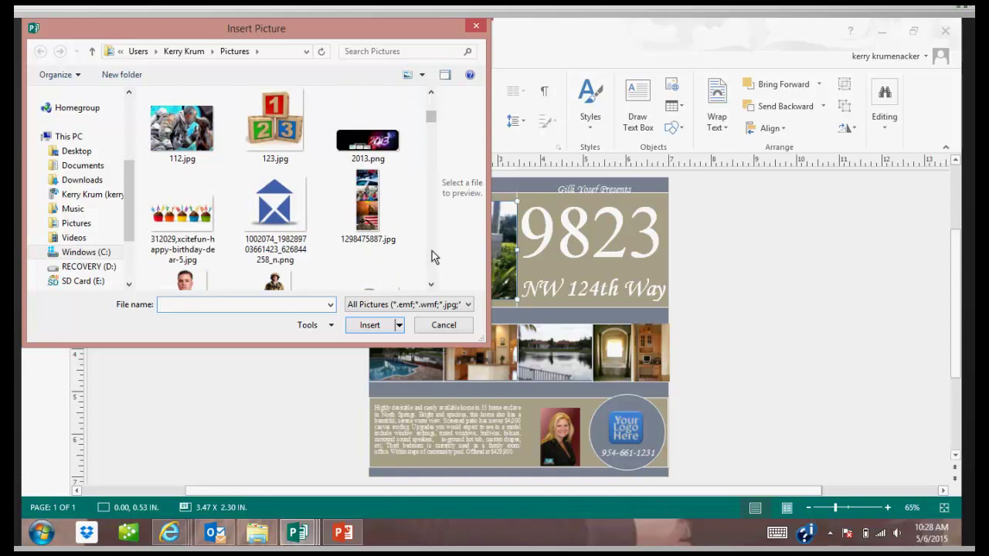
left_click(190, 145)
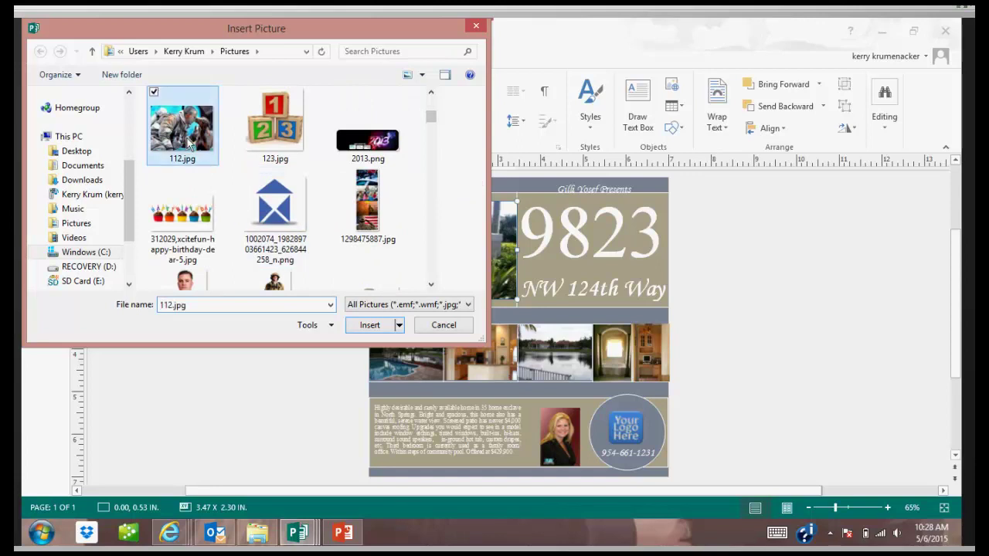
double_click(190, 145)
left_click(259, 251)
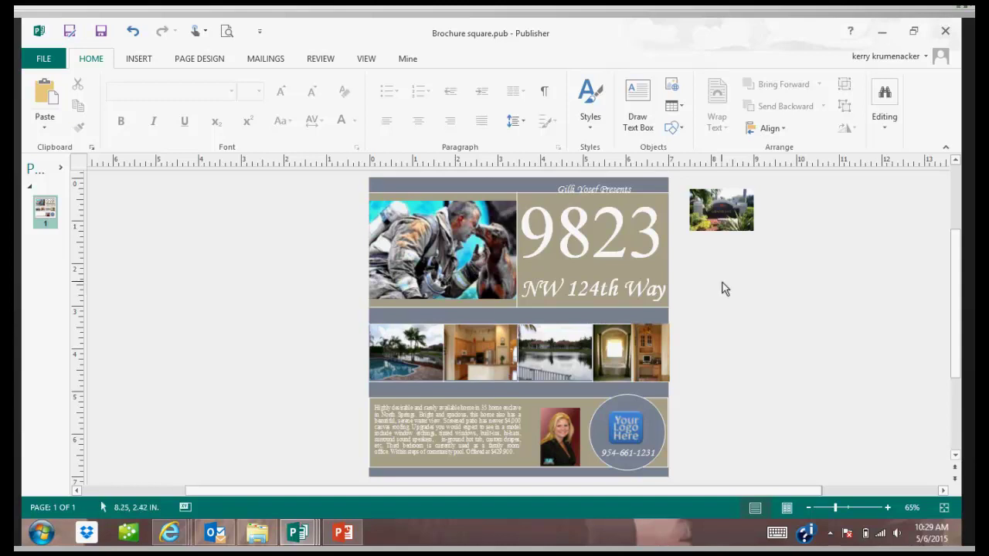
Replace the 9823 house number with the new number 12587.
left_click(730, 220)
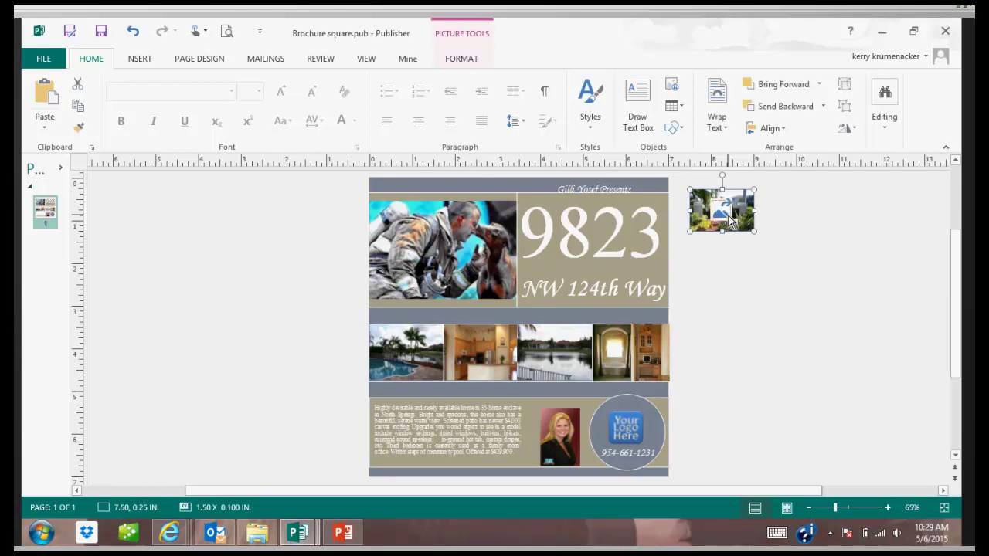
left_click(593, 227)
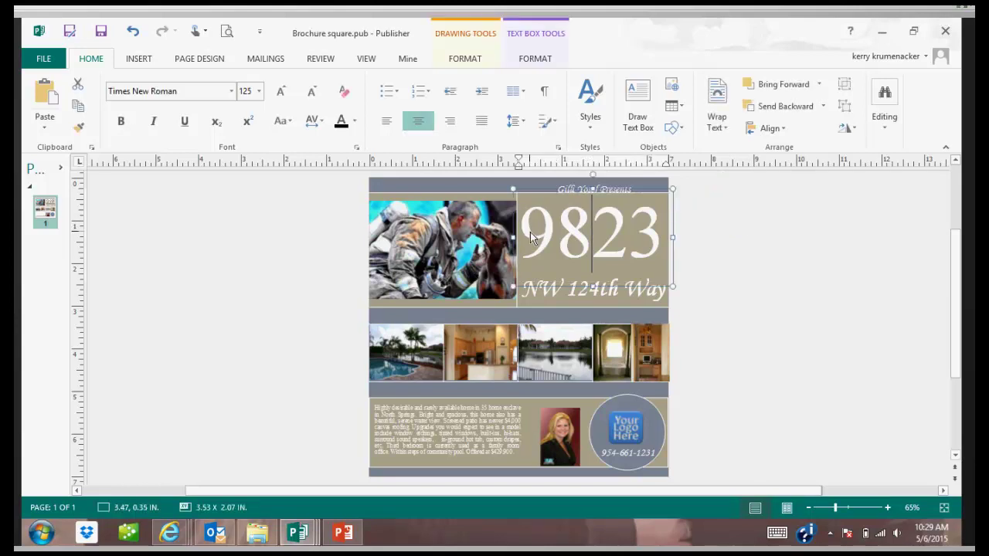
left_click_drag(530, 231, 653, 251)
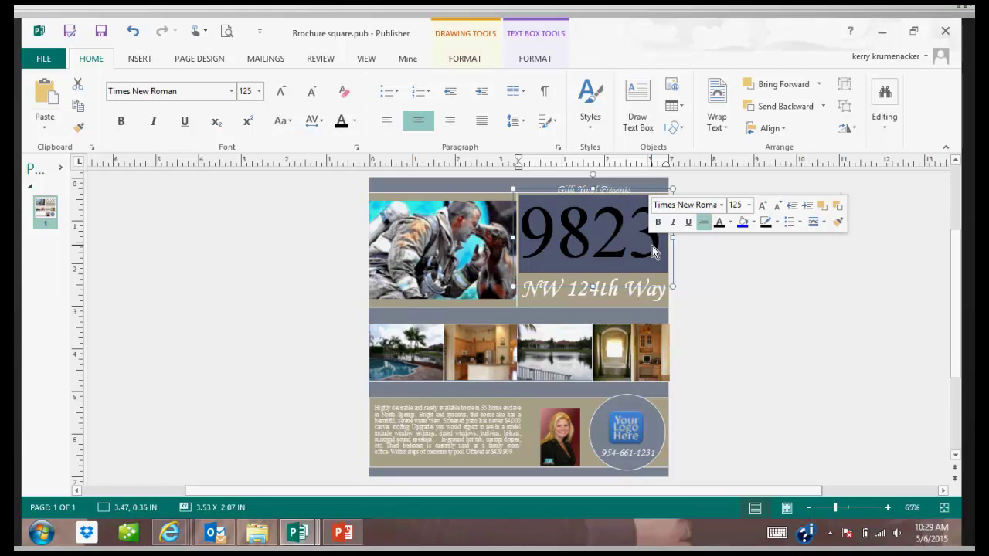
type("1258")
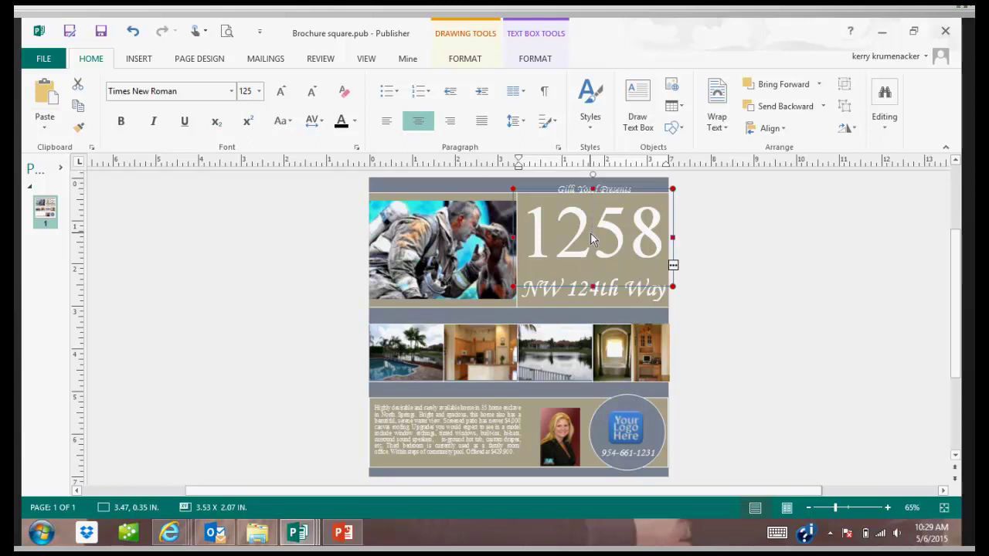
Reduce the house number's font size to 100 pt so it fits on one line.
double_click(590, 232)
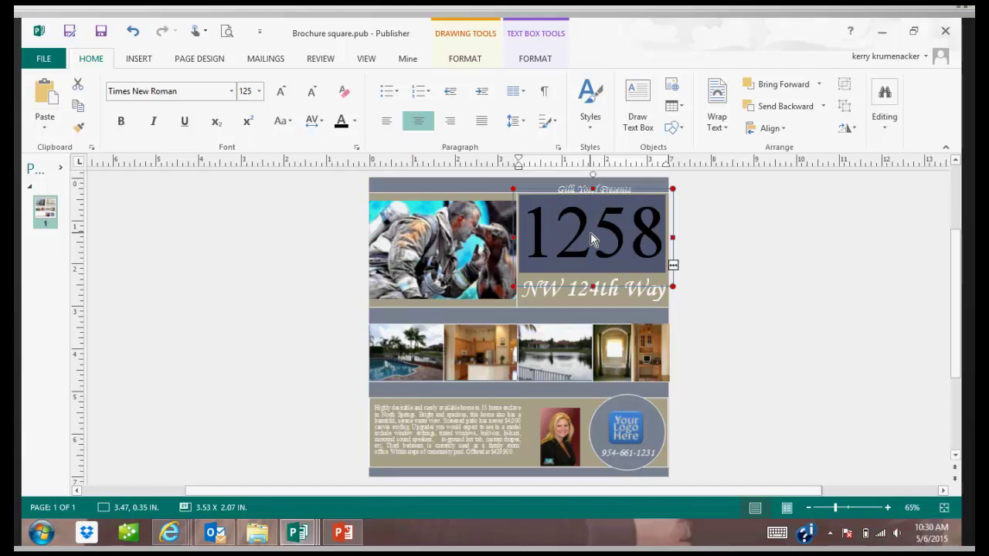
left_click(727, 275)
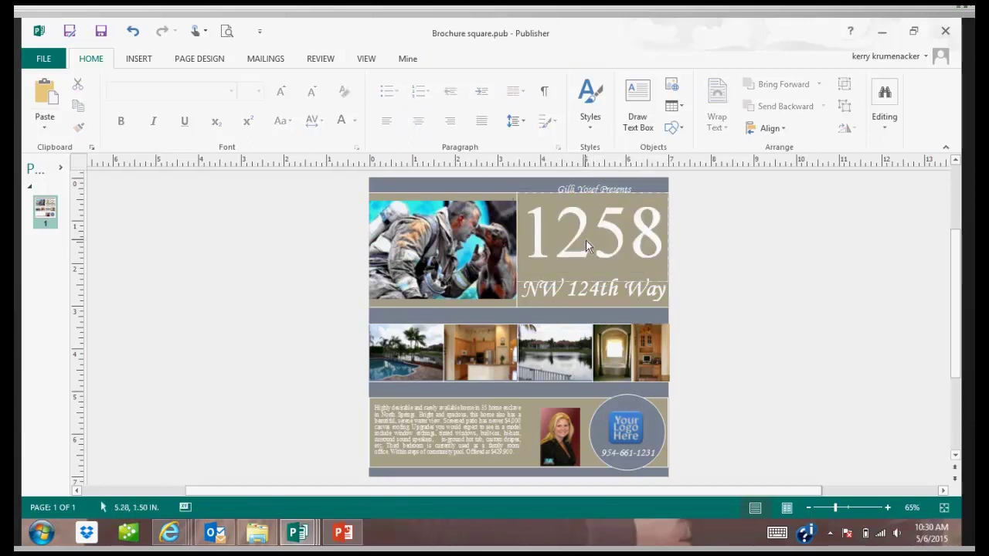
left_click(557, 237)
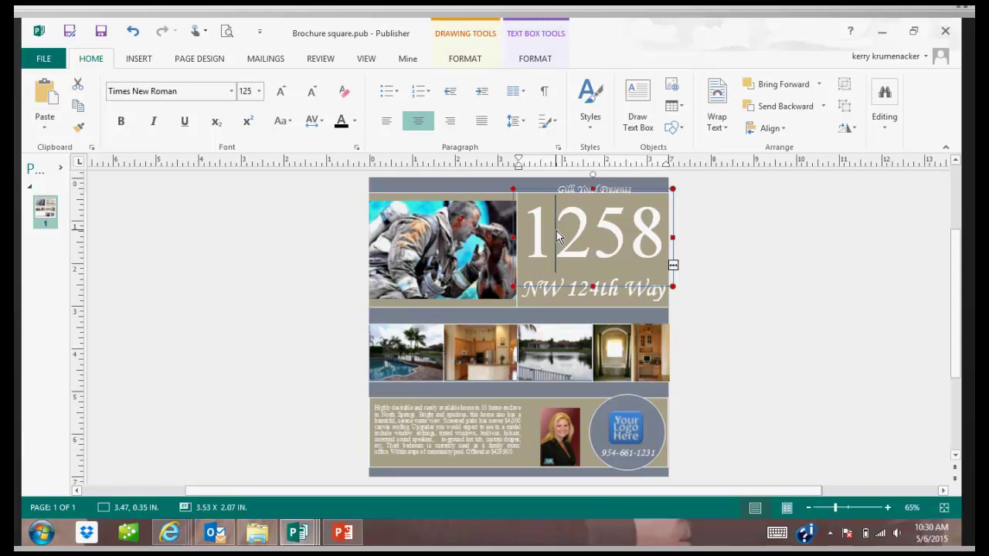
double_click(557, 236)
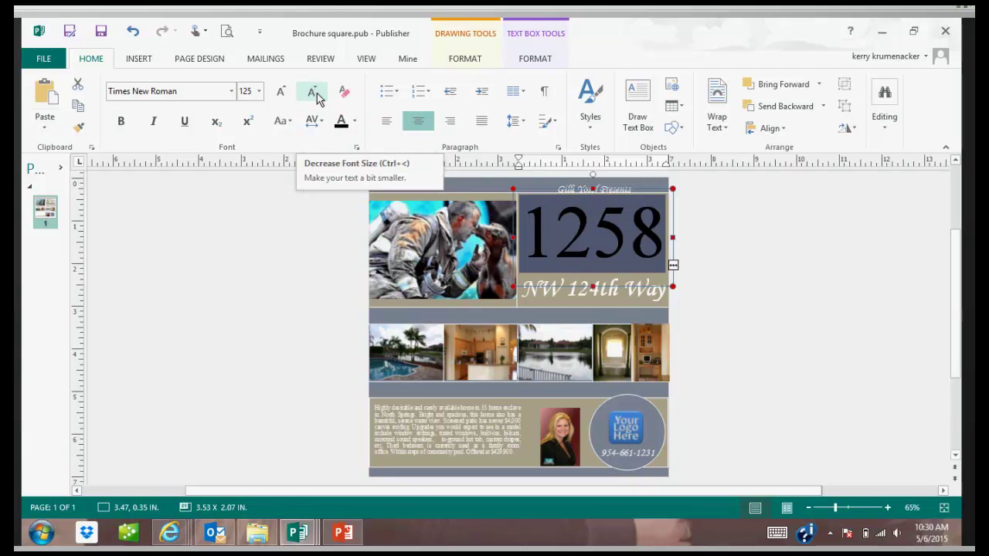
left_click(313, 93)
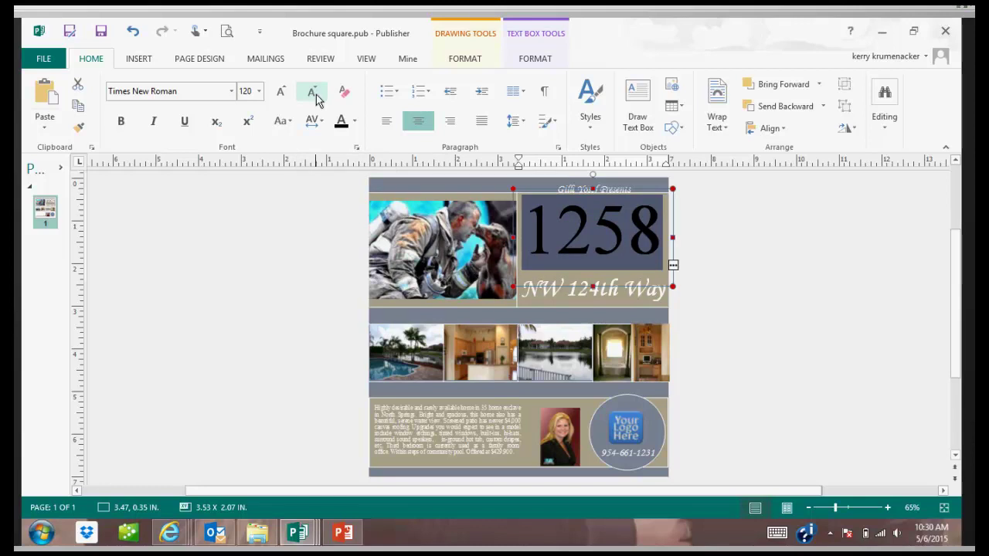
left_click(313, 93)
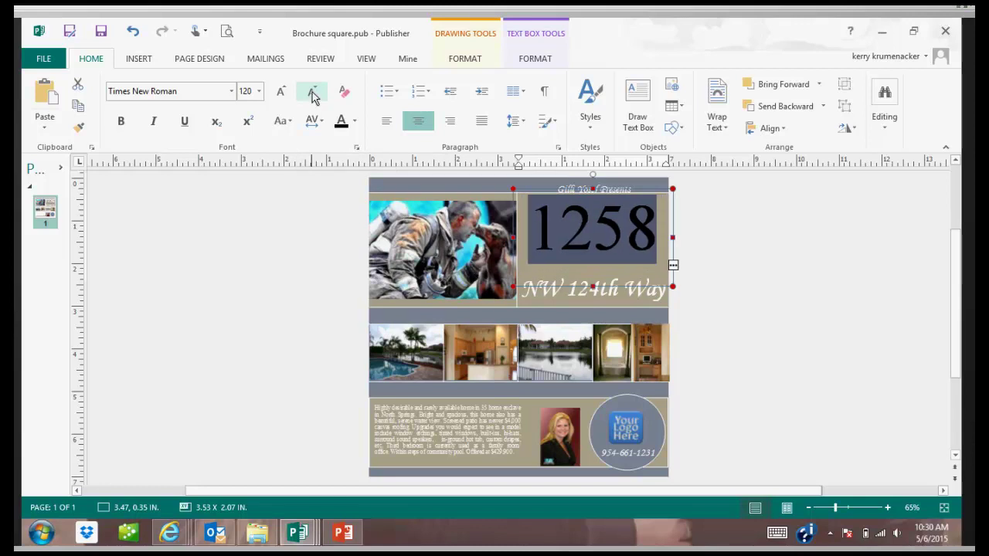
left_click(313, 92)
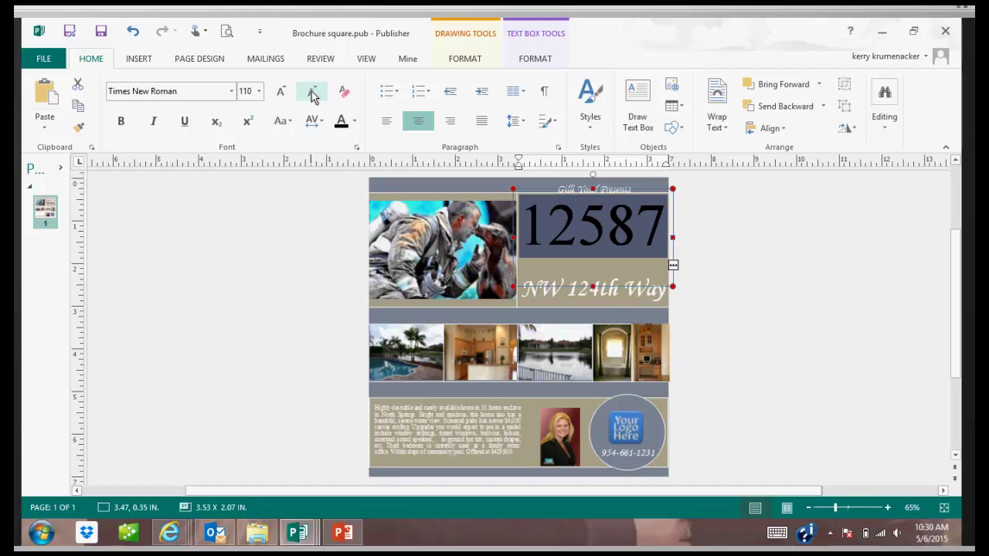
left_click(806, 267)
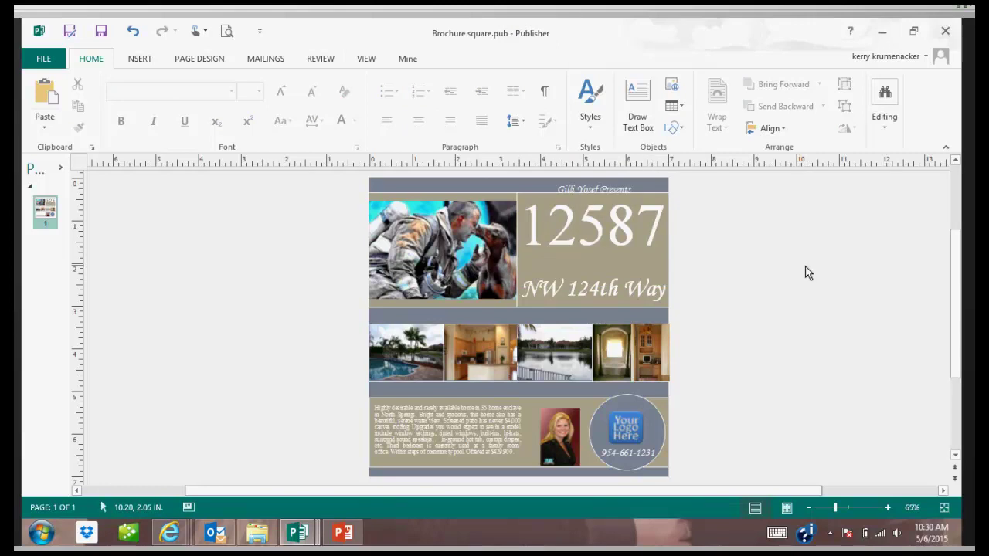
Lower the 12587 box's top edge to 1.00 in, making it 1.42 in tall.
left_click(573, 236)
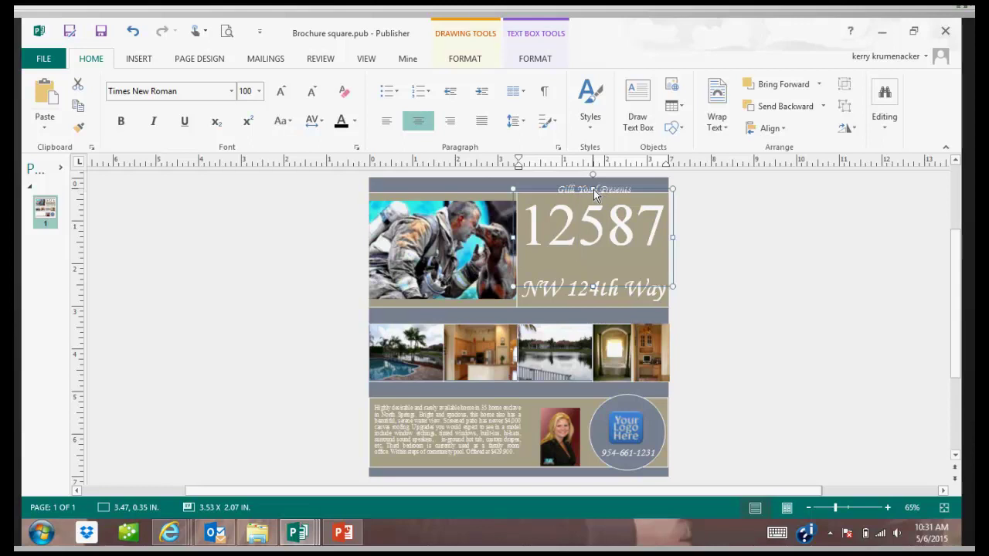
left_click_drag(594, 189, 587, 218)
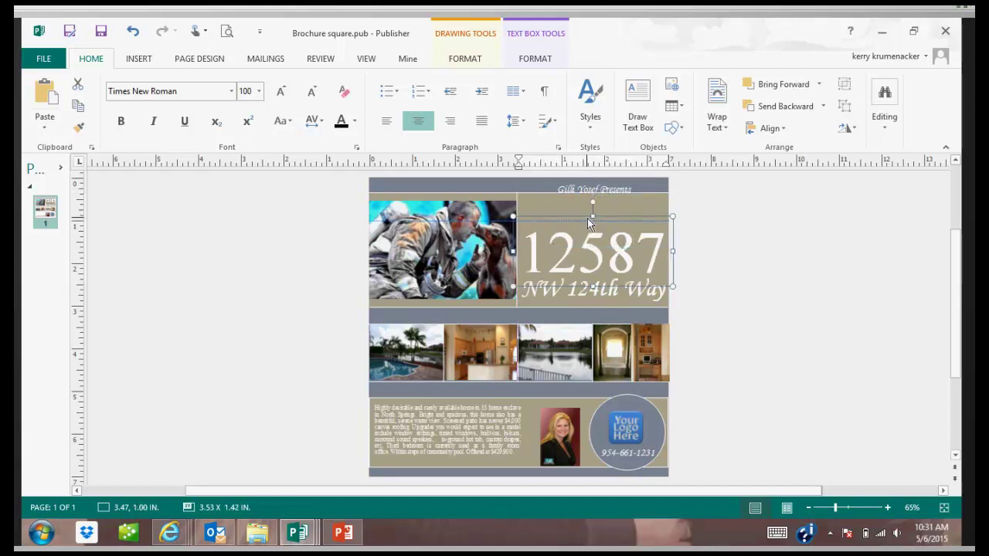
left_click(697, 272)
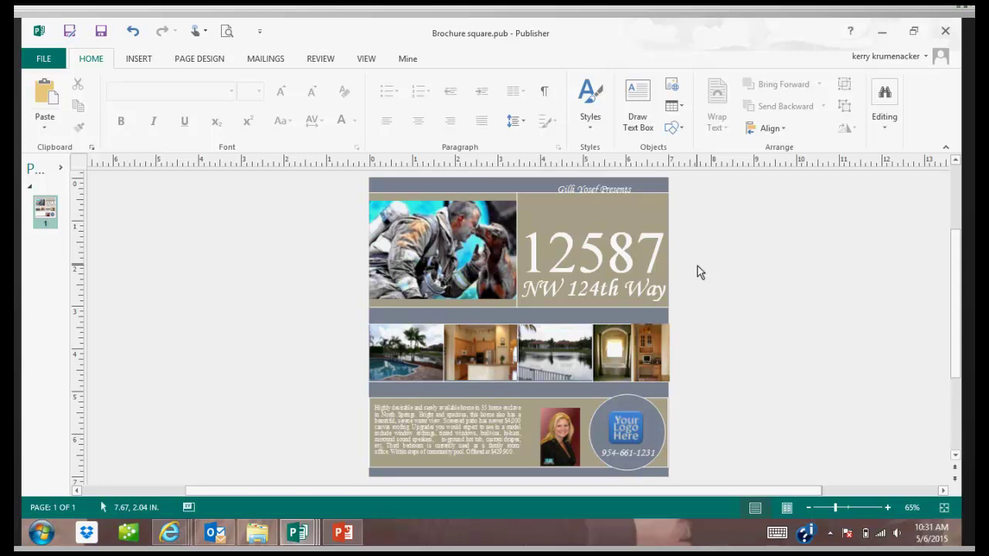
Switch from the brochure to the AnnieMac Worx browser window.
left_click(171, 538)
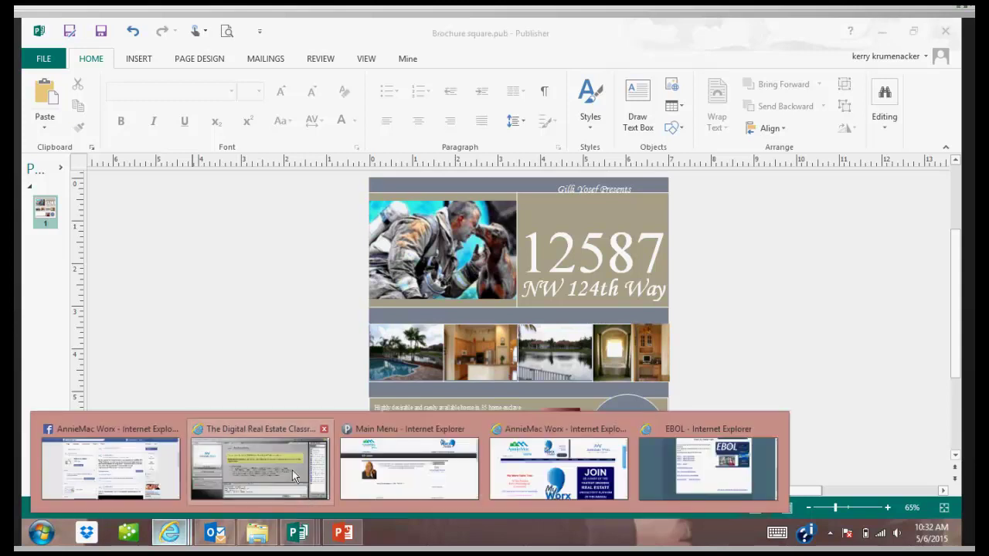
mouse_move(380, 476)
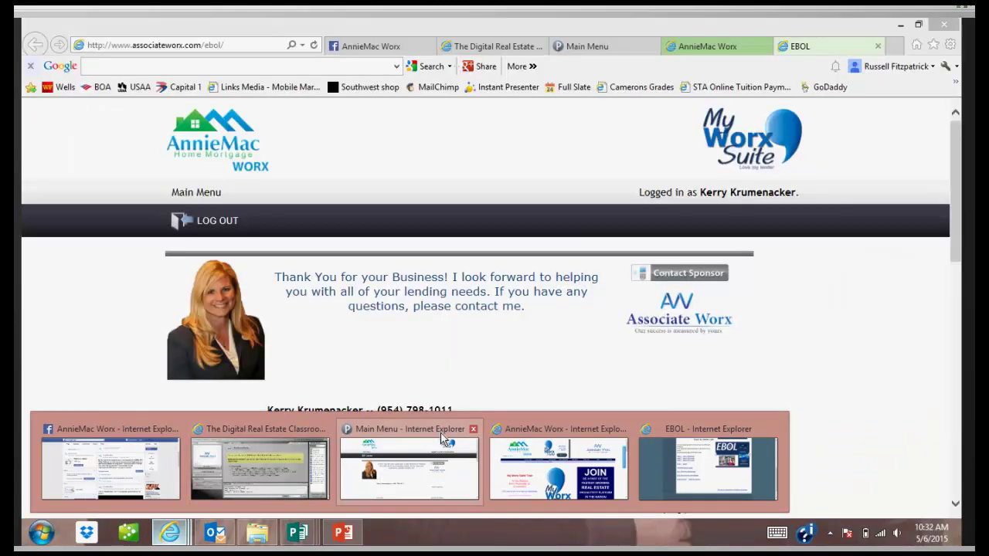
mouse_move(543, 435)
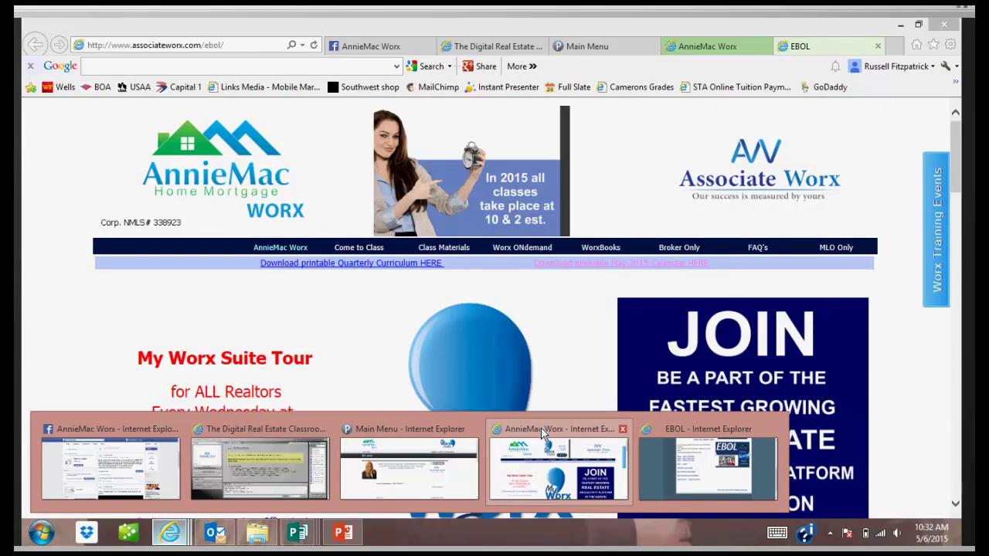
left_click(543, 435)
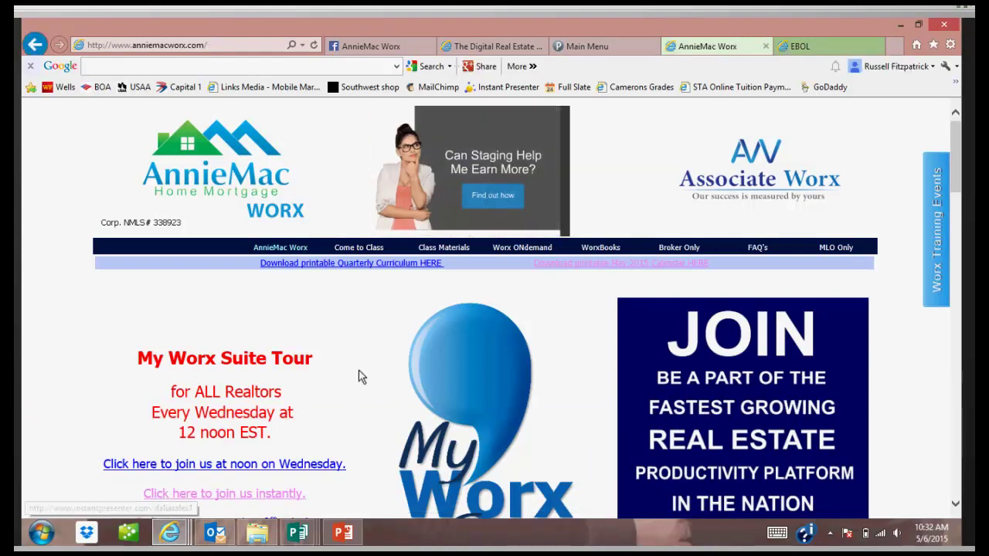
scroll(360, 375, "down", 2)
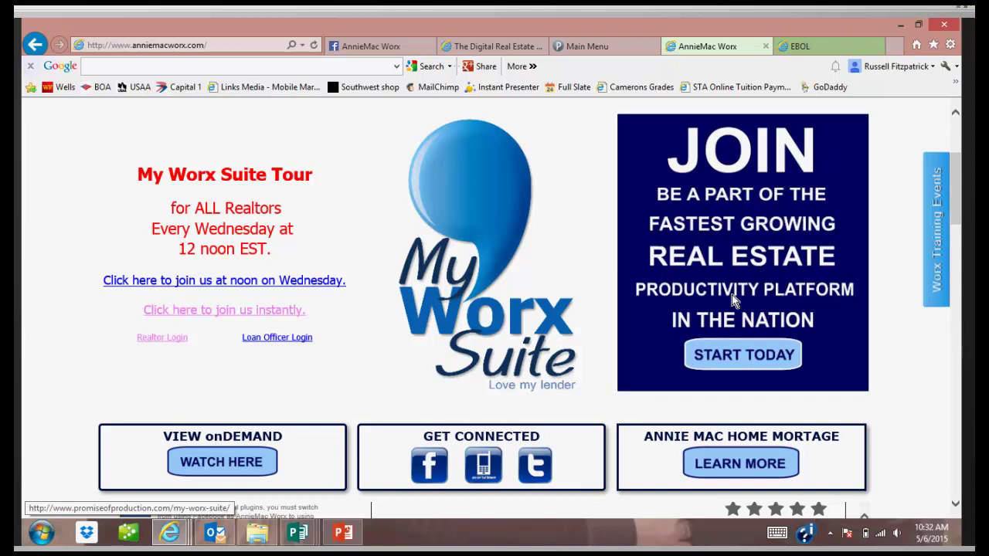
Log in as realtor and scroll the Main Menu to Manage Your Listings.
left_click(163, 337)
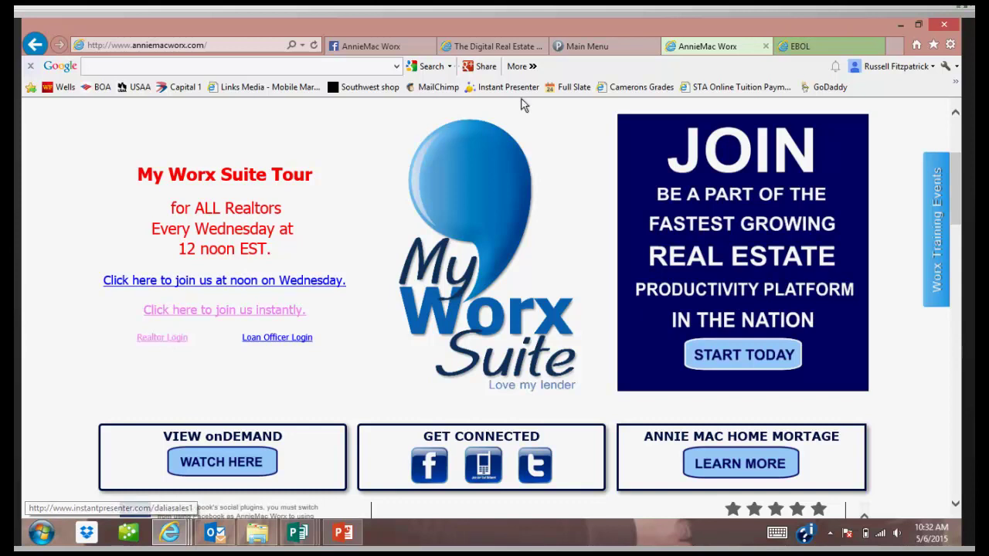
left_click(600, 46)
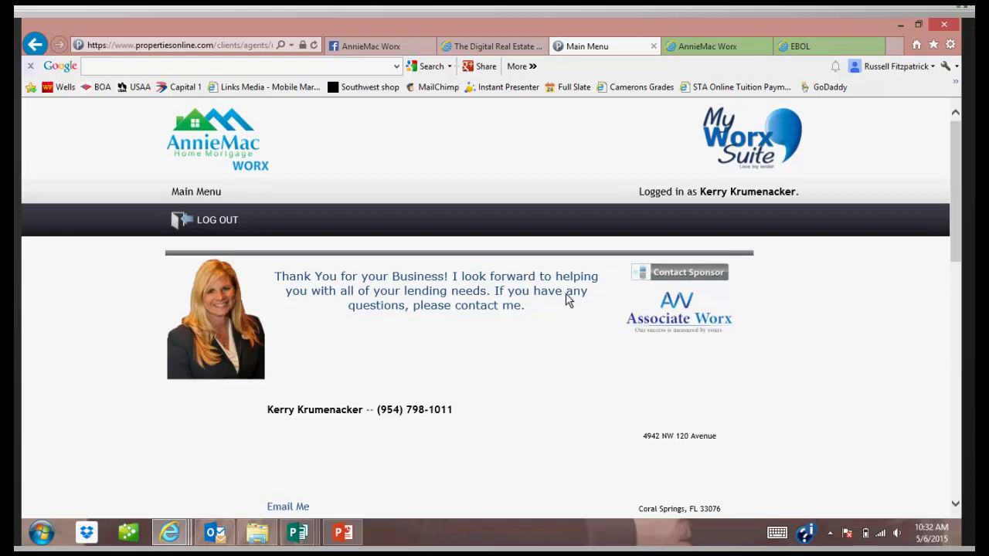
scroll(568, 301, "down", 3)
scroll(568, 301, "down", 3)
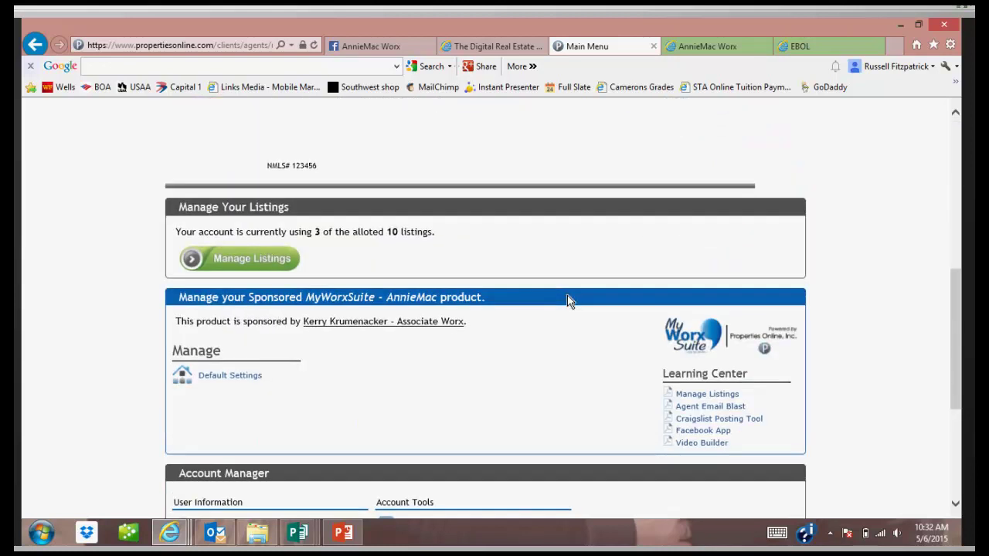
left_click(244, 260)
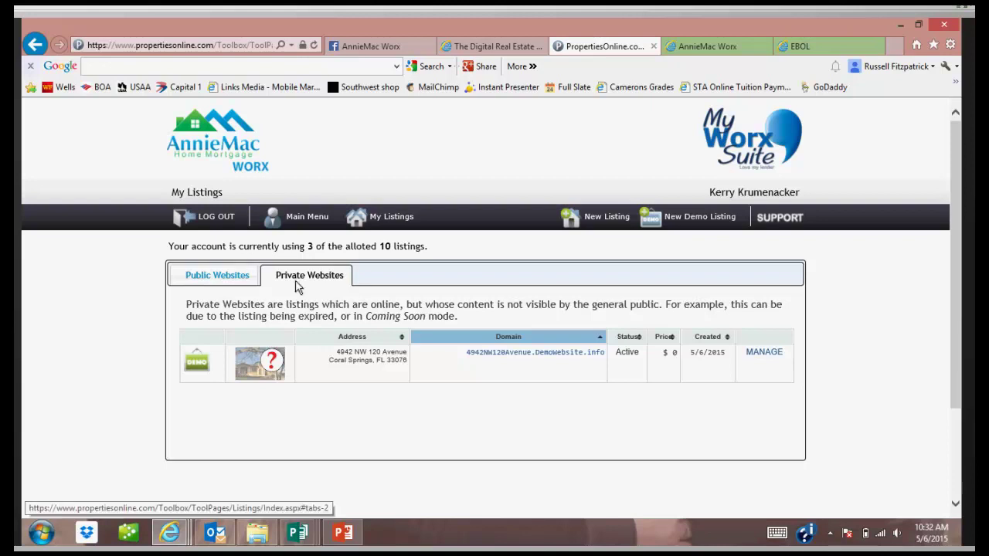
left_click(223, 277)
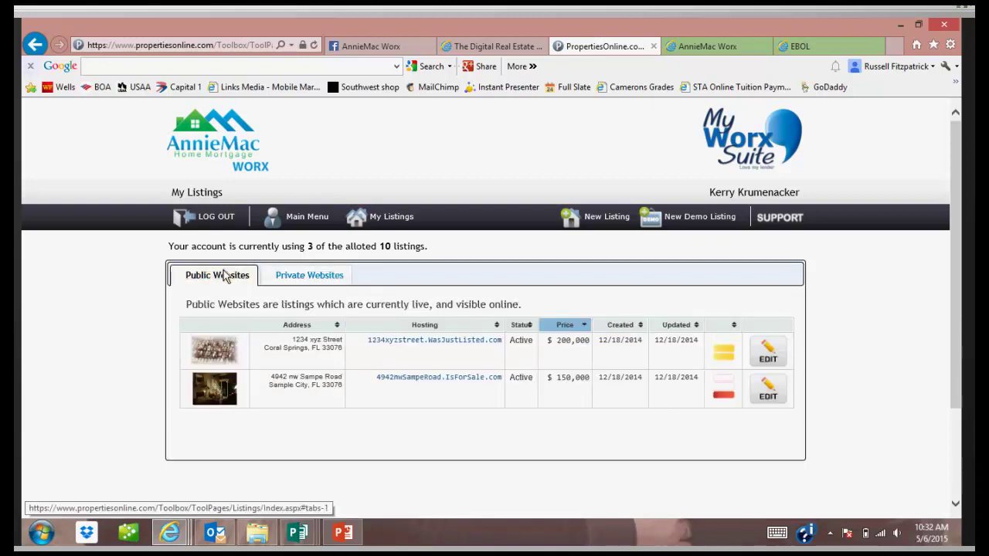
left_click(302, 280)
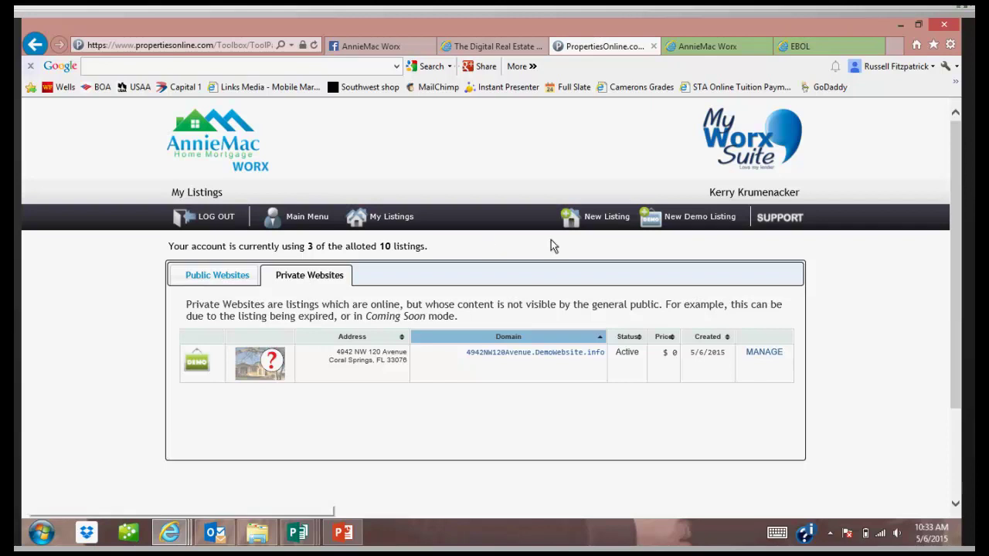
left_click(660, 221)
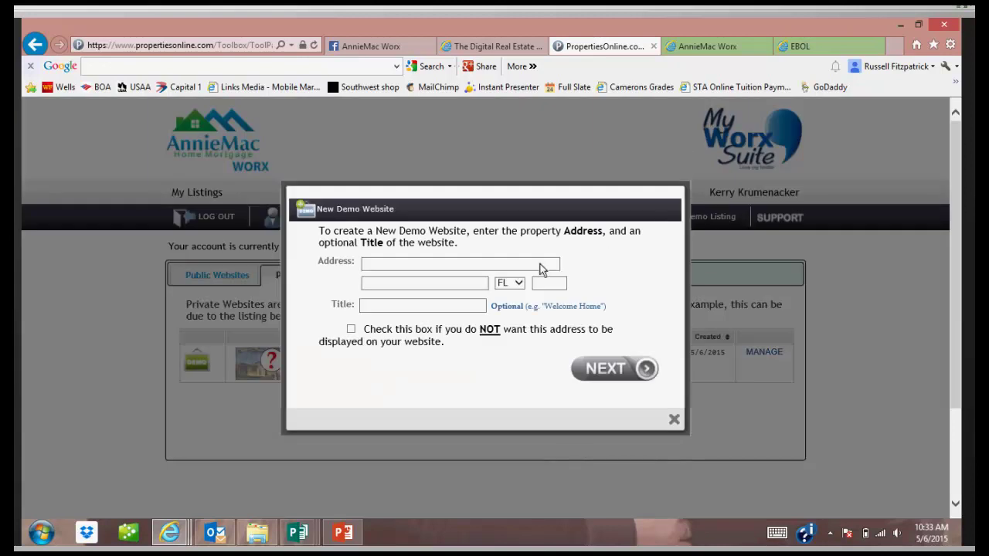
left_click(497, 268)
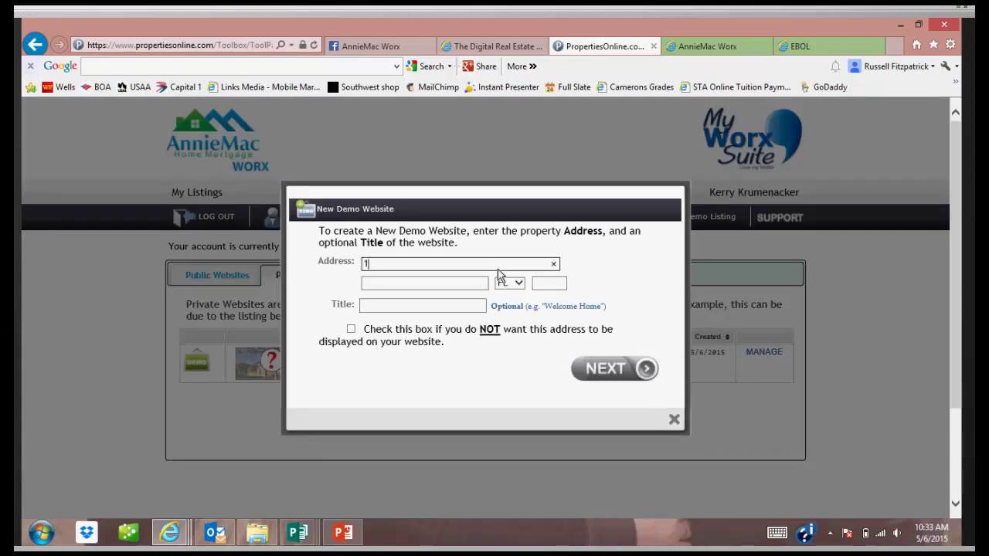
key("Tab")
key("Tab")
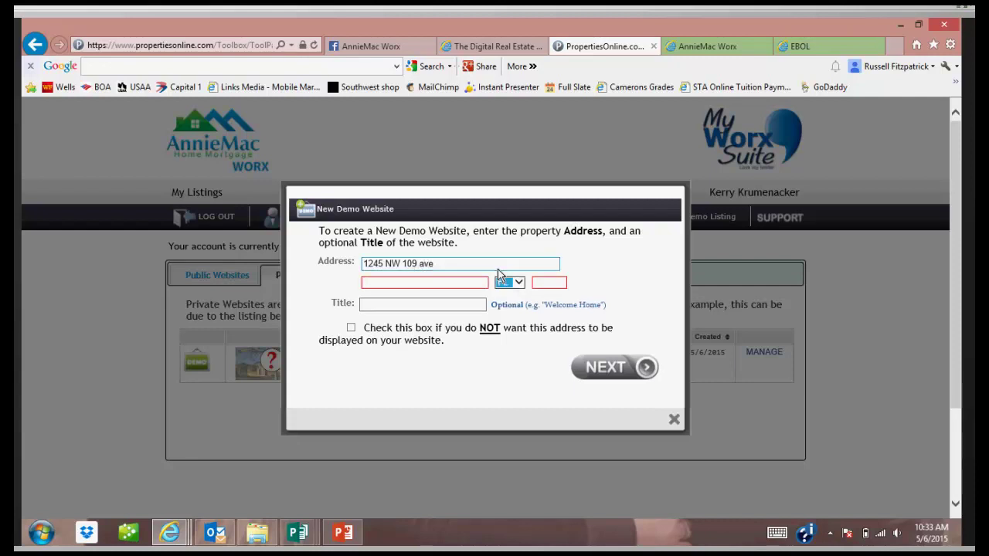
left_click(471, 283)
type("Coral")
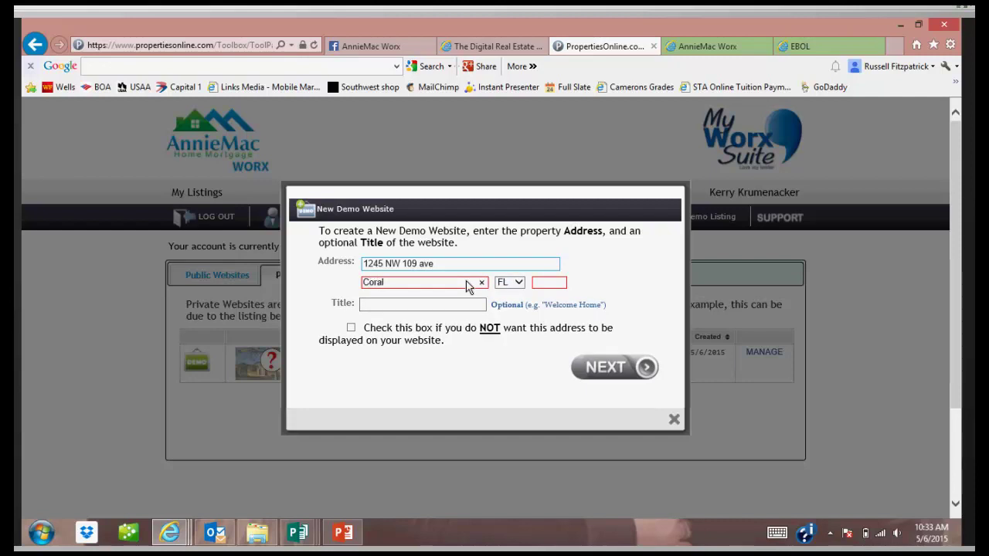
key("Tab")
key("Tab")
type("33076")
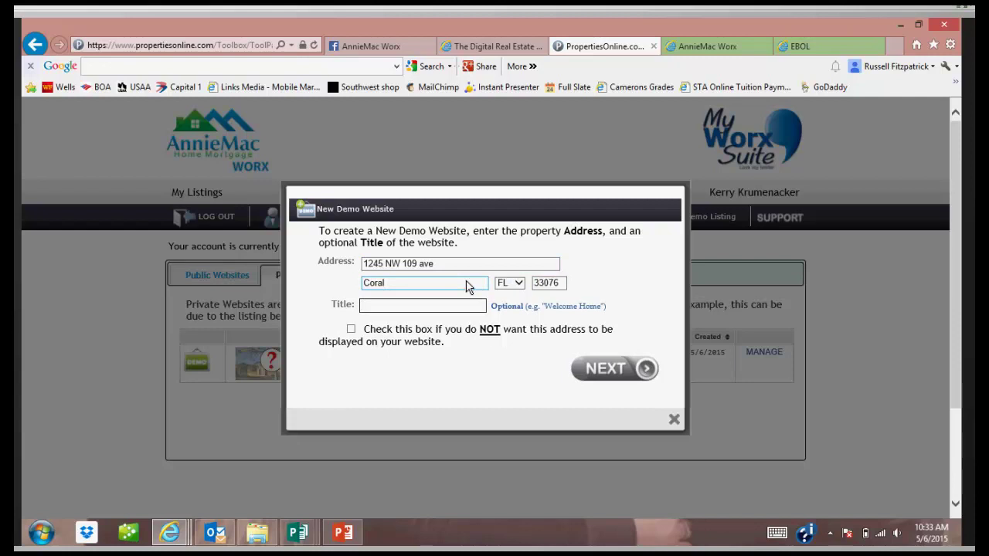
Title the website Welcome Home, hide the address, and create it.
key("Tab")
type("Welcom")
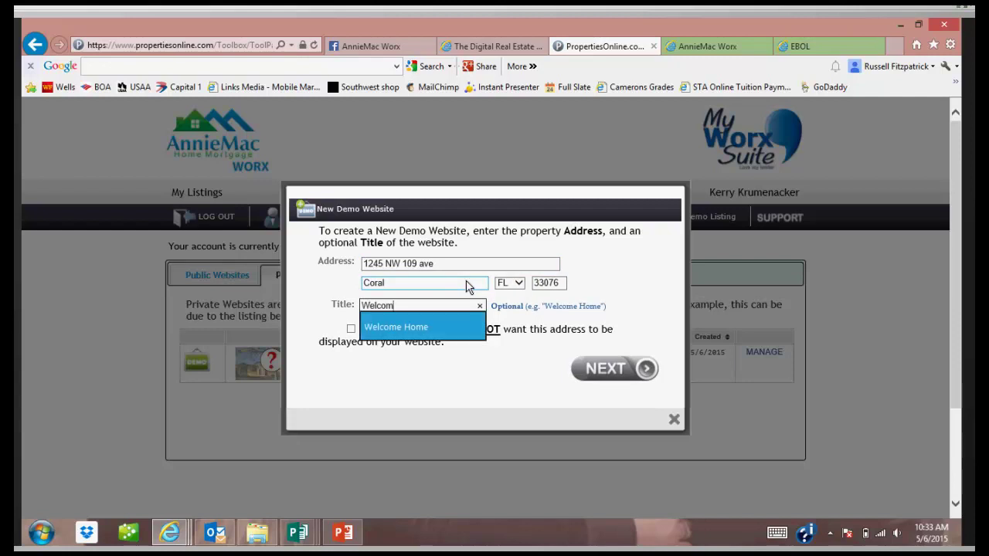
key("Down")
key("Return")
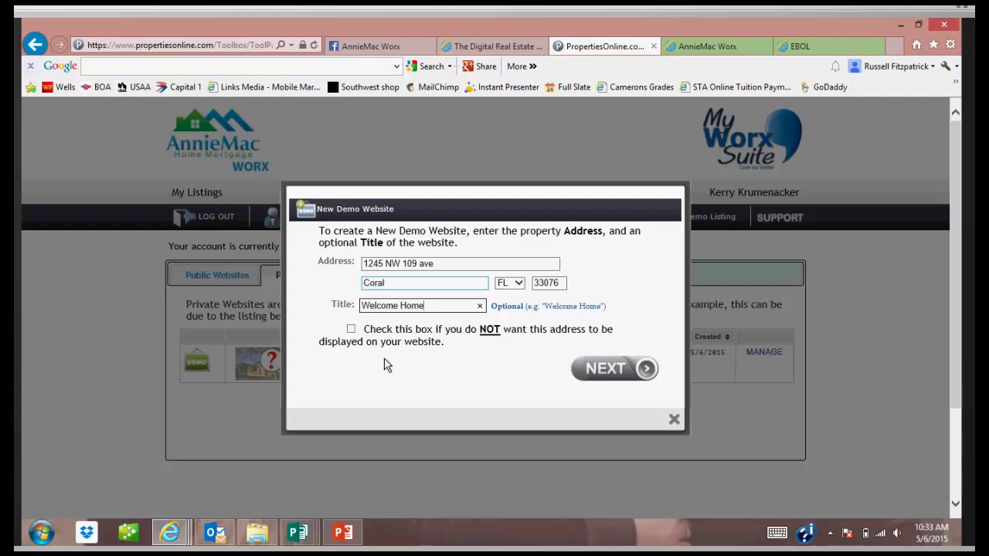
left_click(352, 331)
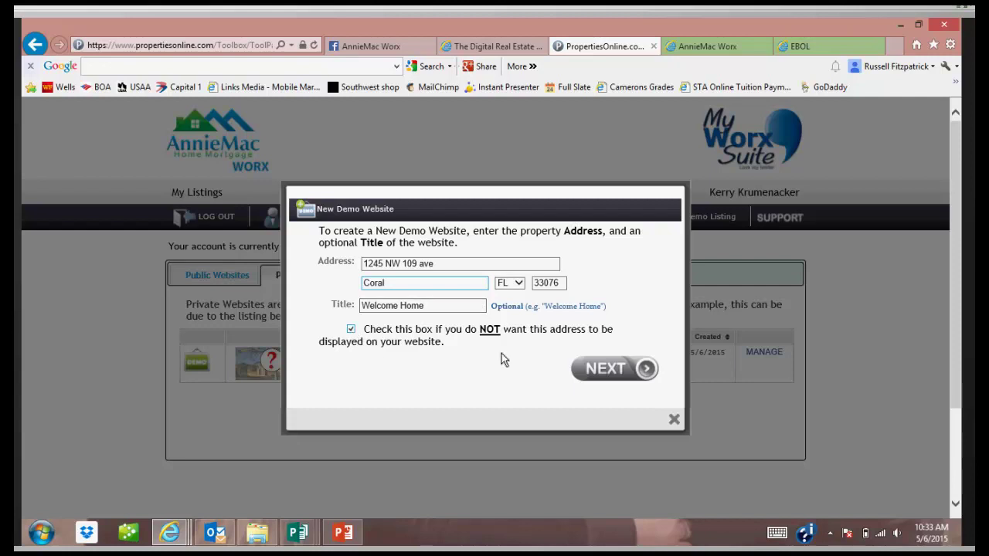
left_click(619, 370)
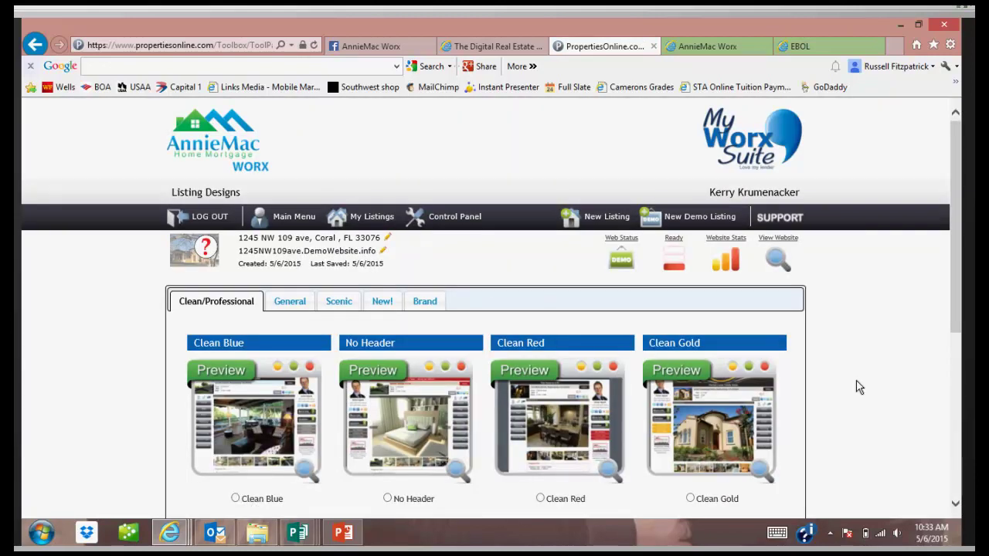
Select the Clean Blue design for the demo website and save it.
scroll(859, 387, "down", 1)
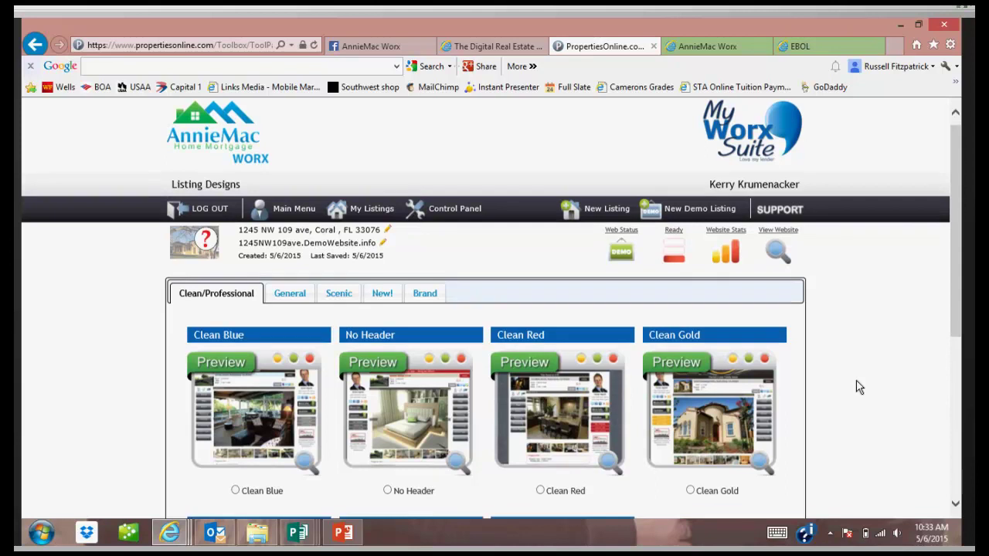
scroll(859, 387, "down", 2)
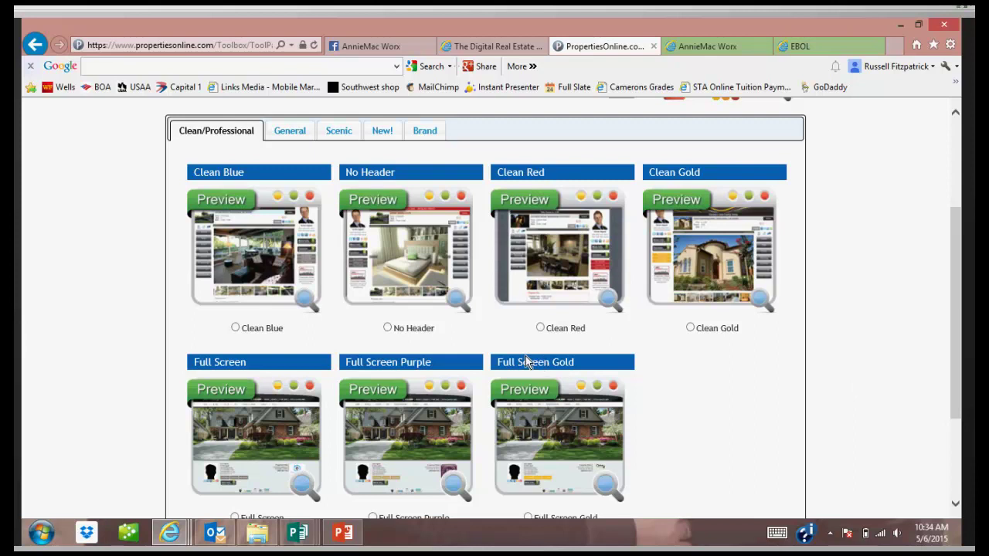
left_click(236, 328)
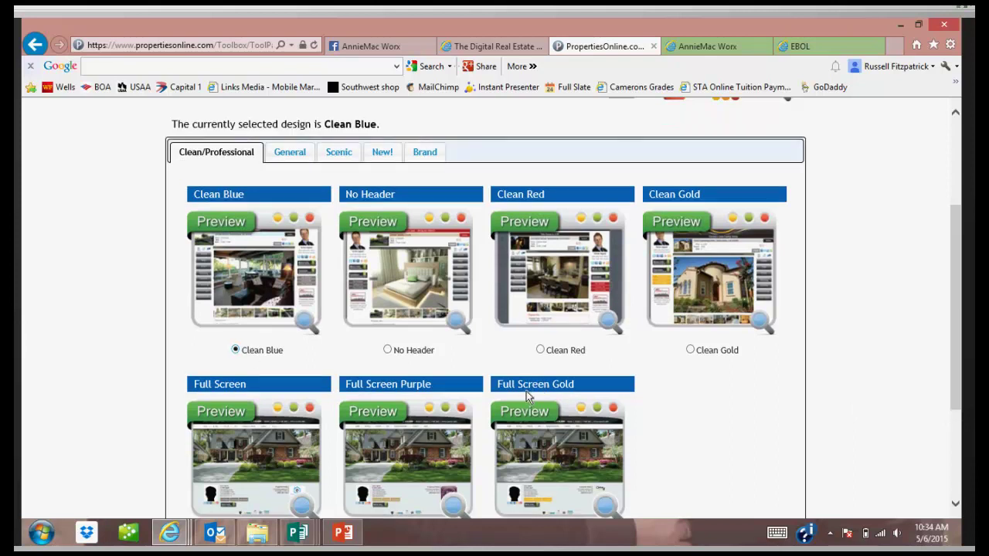
scroll(526, 391, "down", 3)
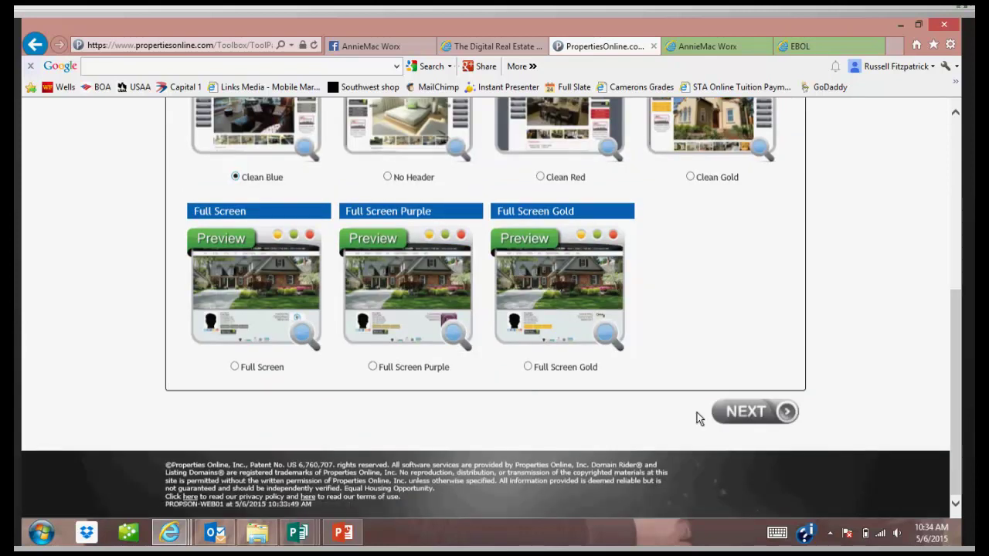
left_click(747, 413)
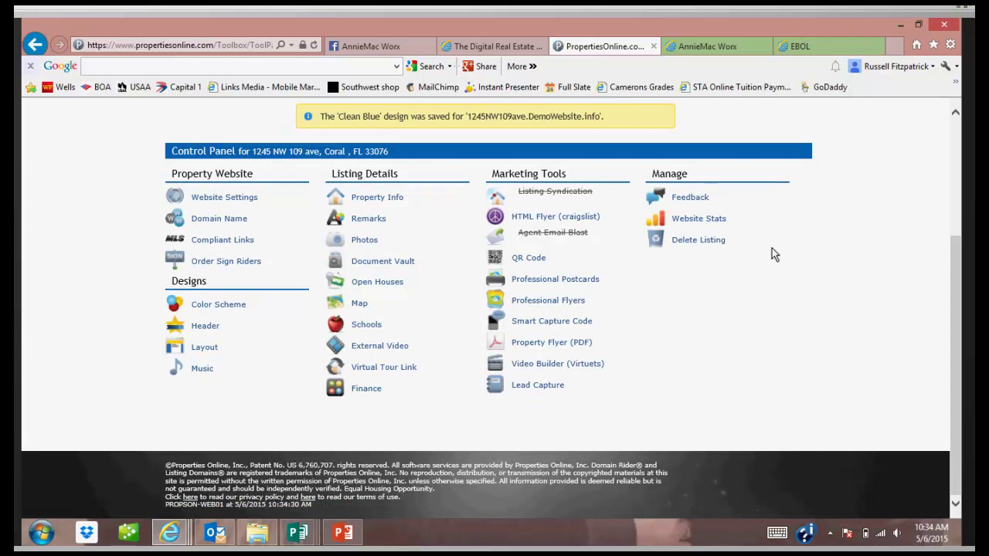
left_click(368, 203)
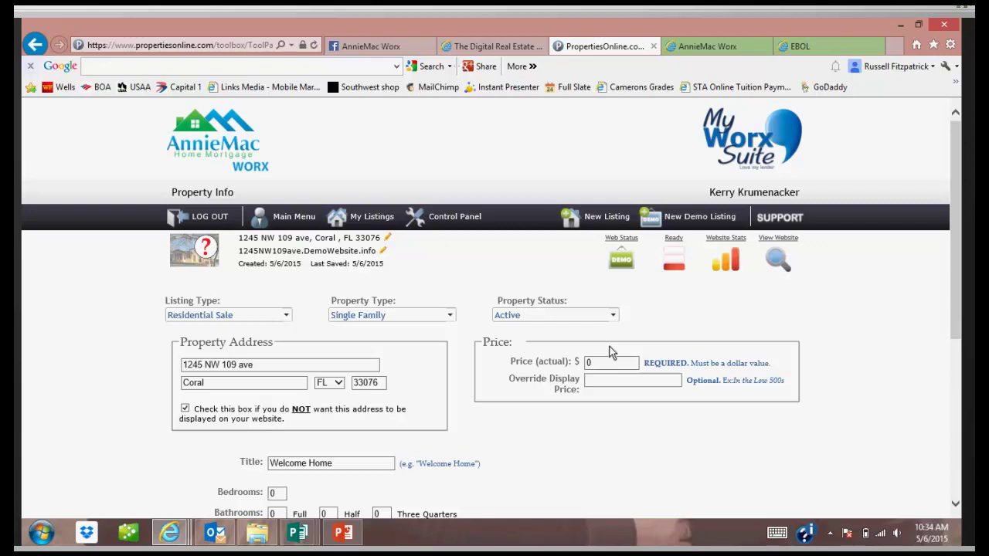
scroll(610, 352, "down", 3)
scroll(610, 352, "down", 2)
scroll(610, 351, "up", 5)
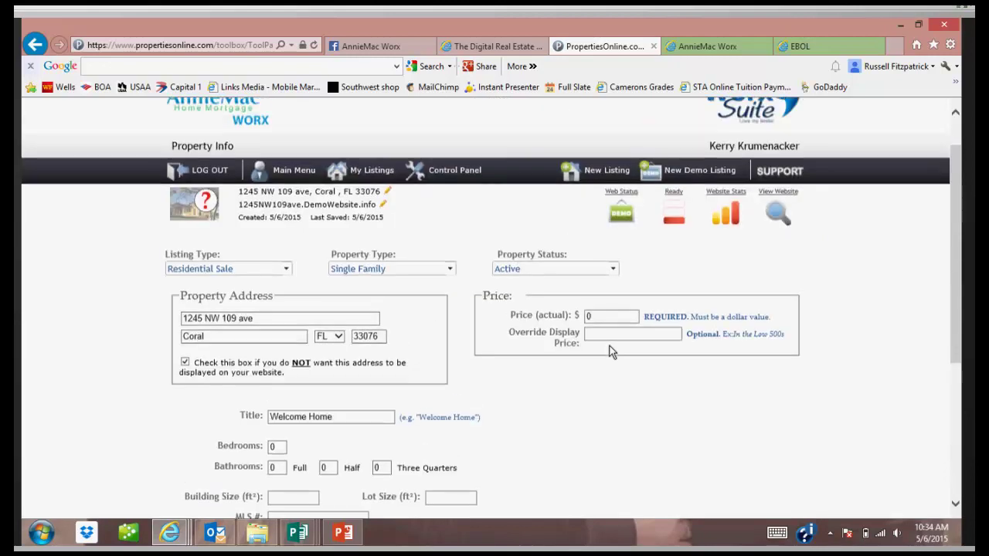
scroll(610, 352, "down", 3)
scroll(610, 351, "up", 2)
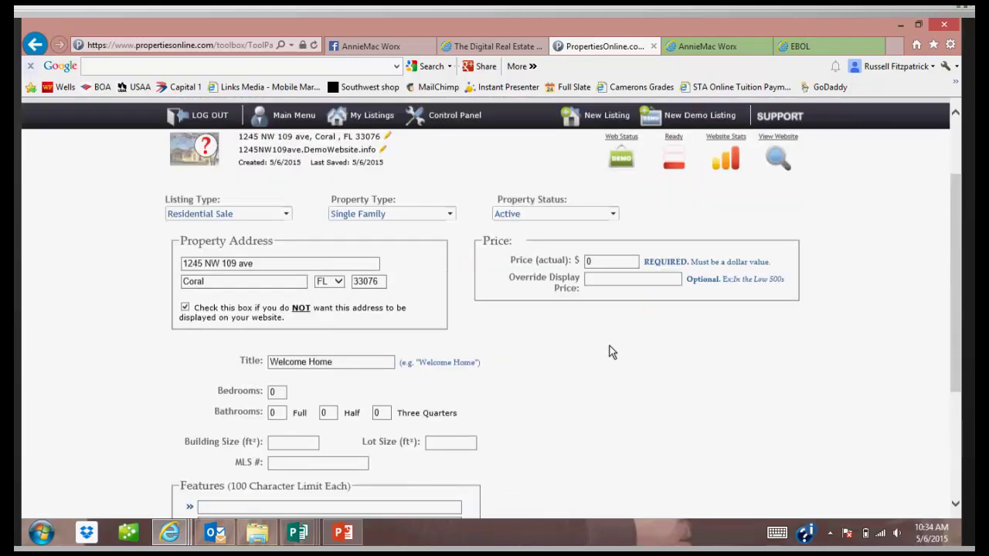
scroll(610, 352, "down", 2)
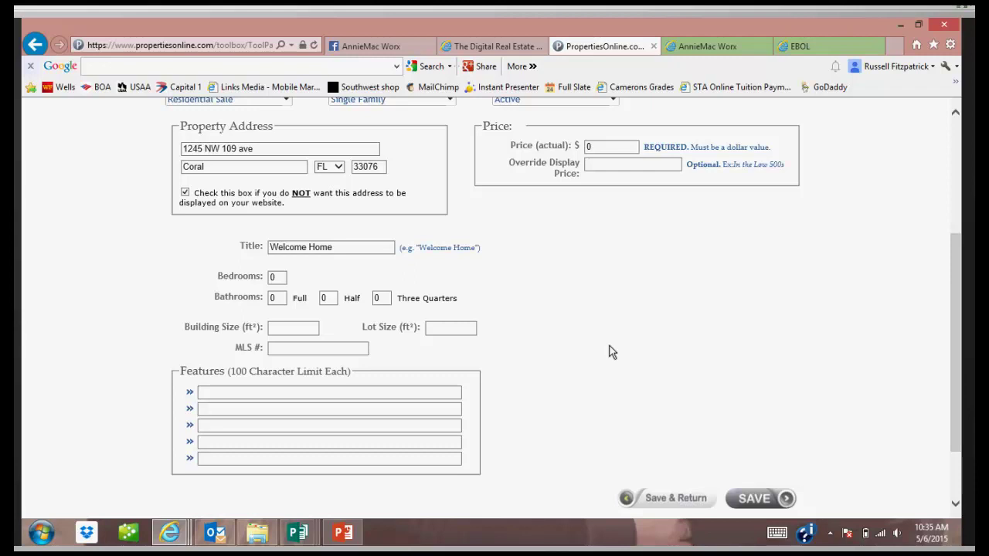
scroll(610, 352, "up", 2)
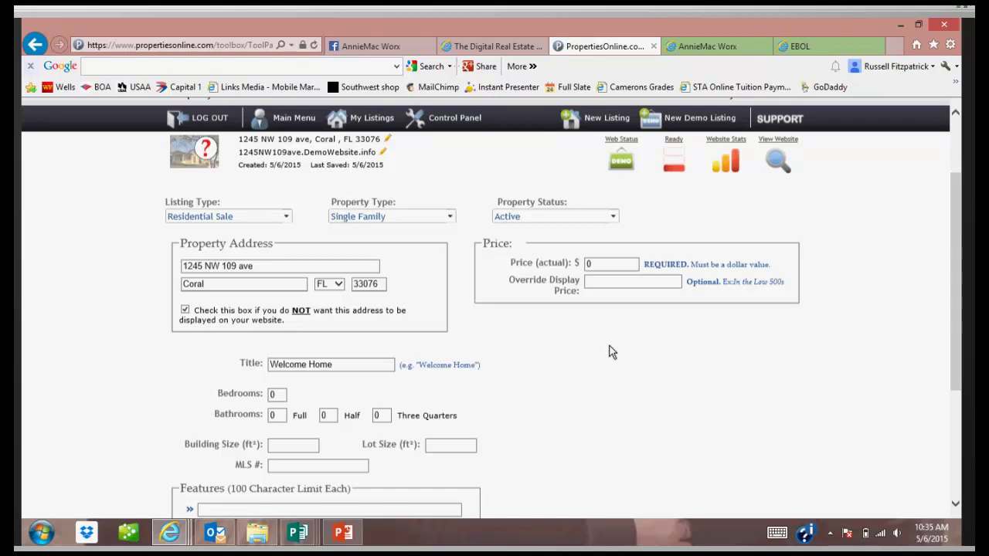
Preview the Coral, FL 33076 demo website, then return to the EBOL page.
left_click(779, 159)
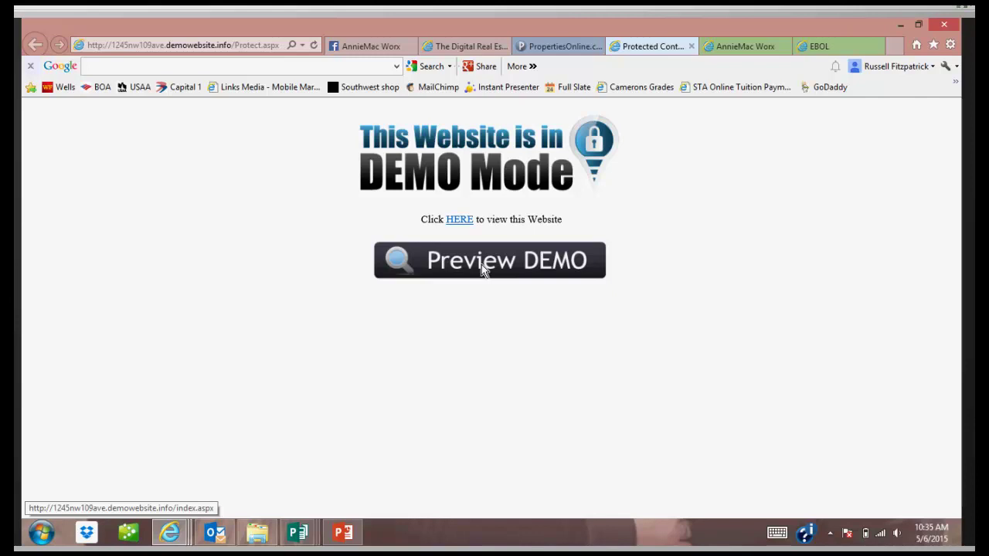
left_click(481, 264)
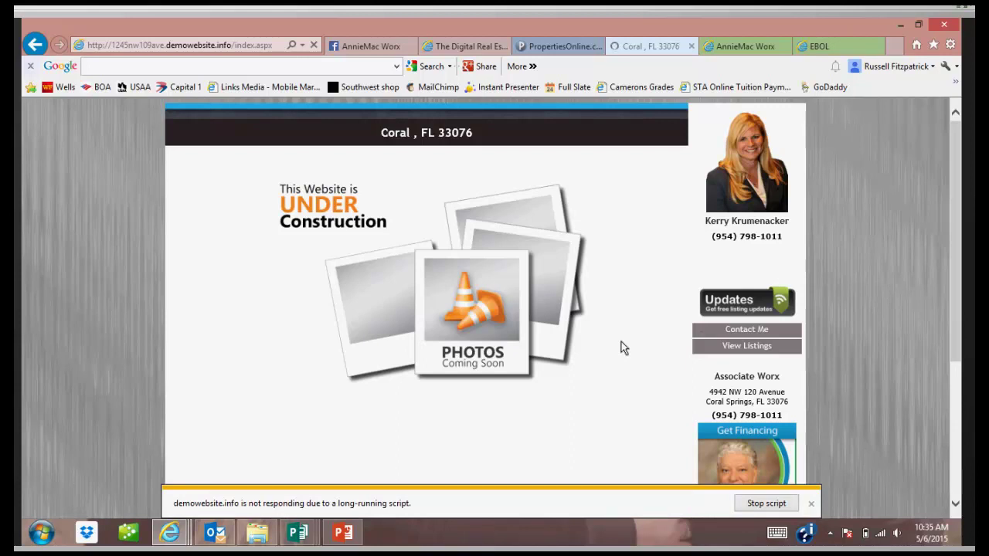
scroll(621, 341, "down", 3)
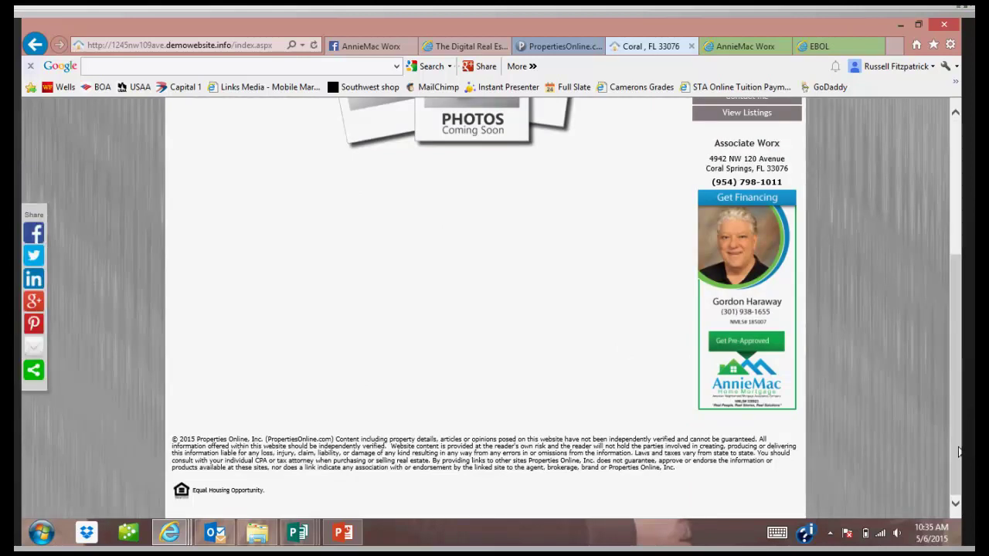
scroll(958, 450, "up", 3)
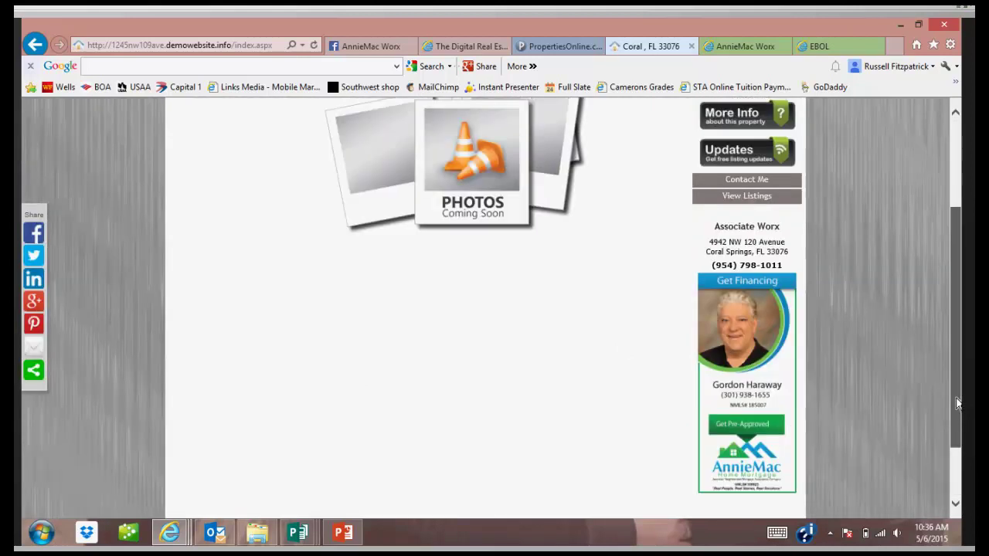
scroll(486, 309, "up", 1)
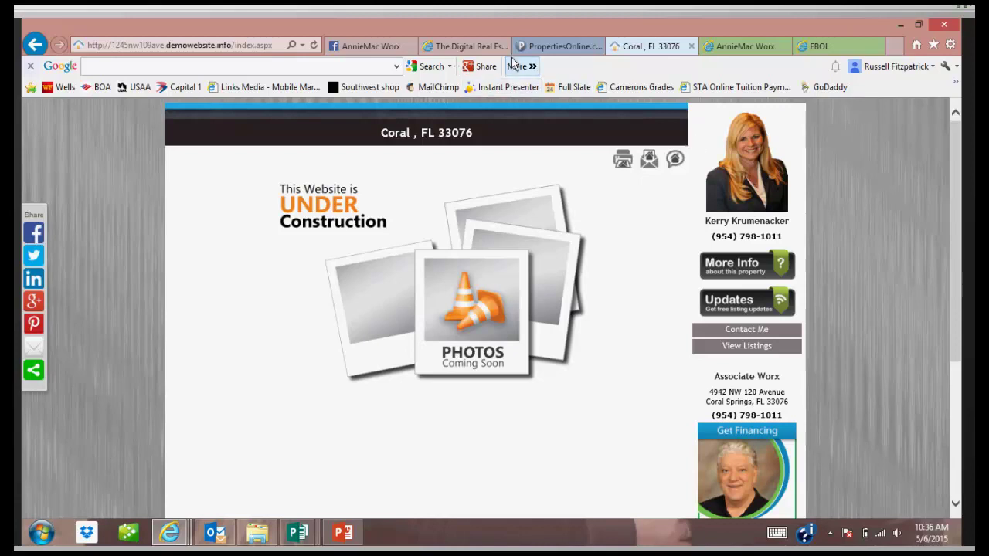
left_click(813, 51)
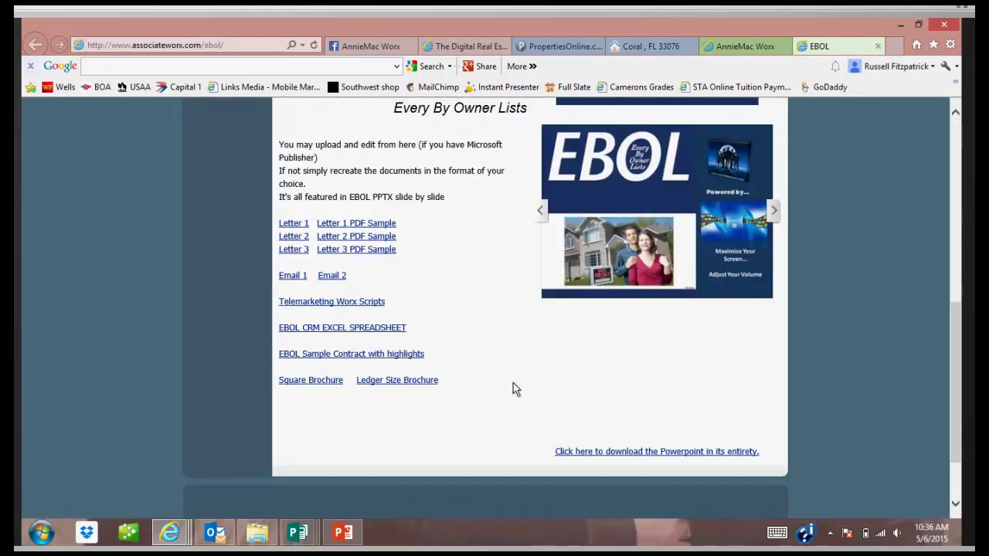